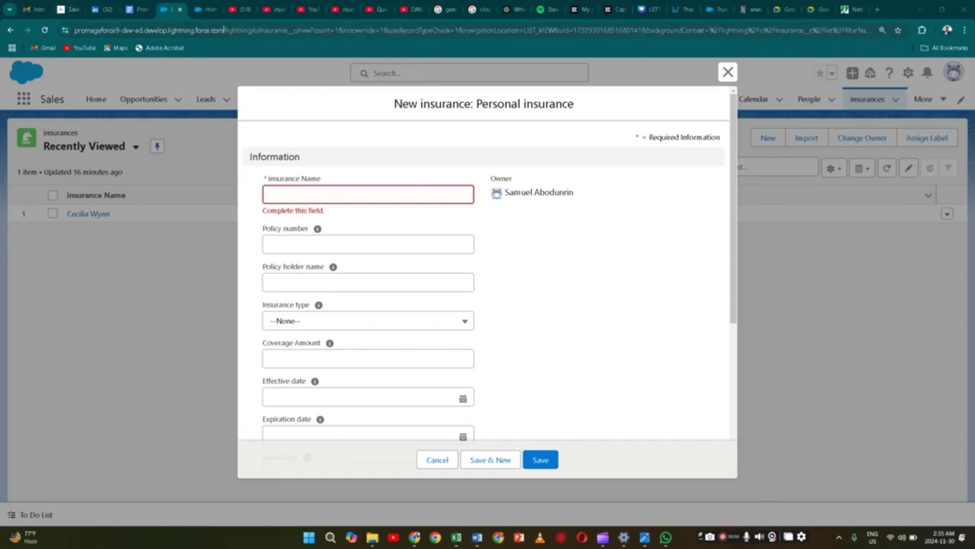
Switch to the browser tab showing Salesforce Setup Home
left_click(205, 10)
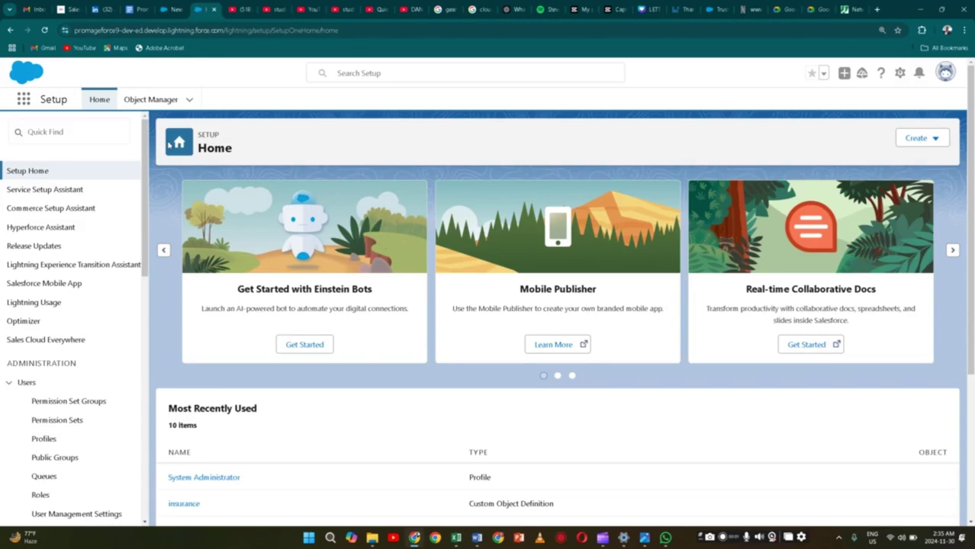
Open the insurance object from recent items and review its Page Layout Assignment table
left_click(189, 100)
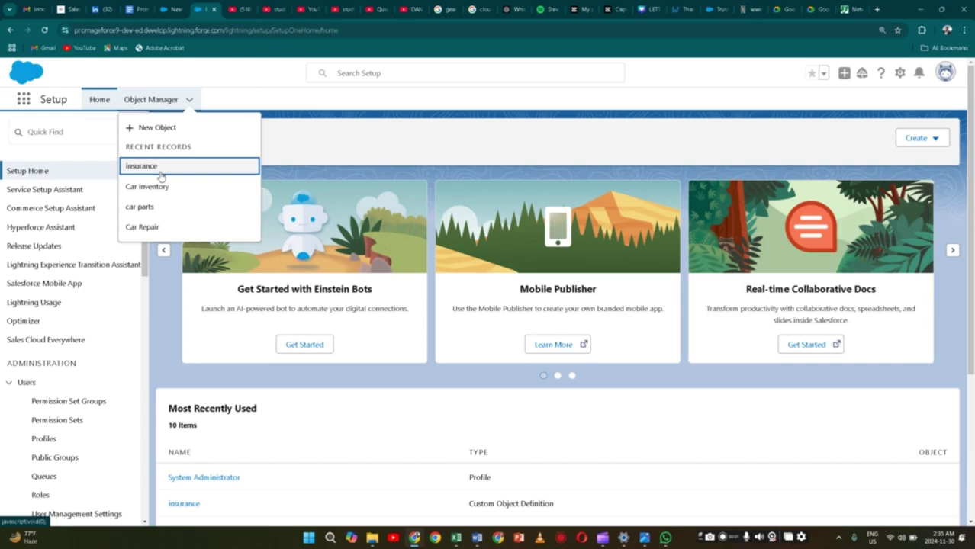
left_click(159, 172)
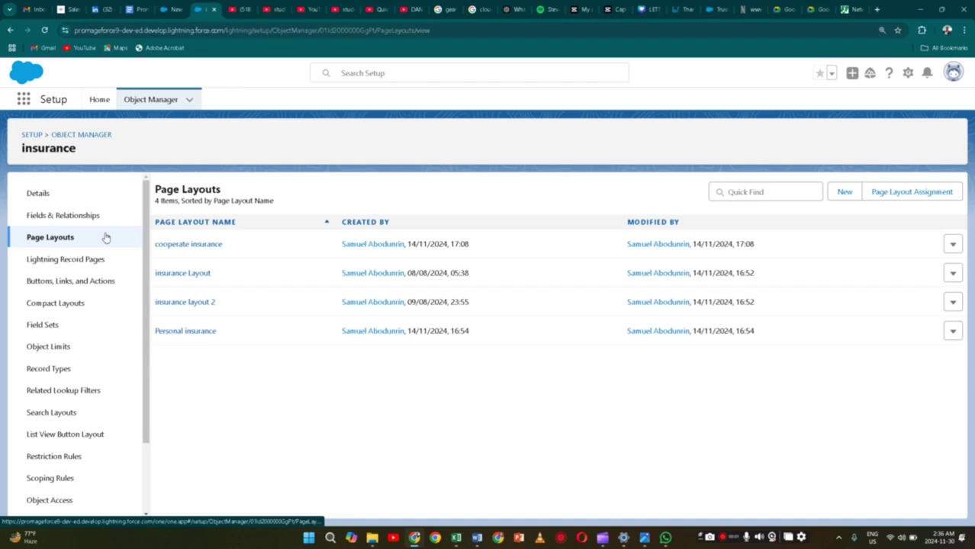
left_click(928, 198)
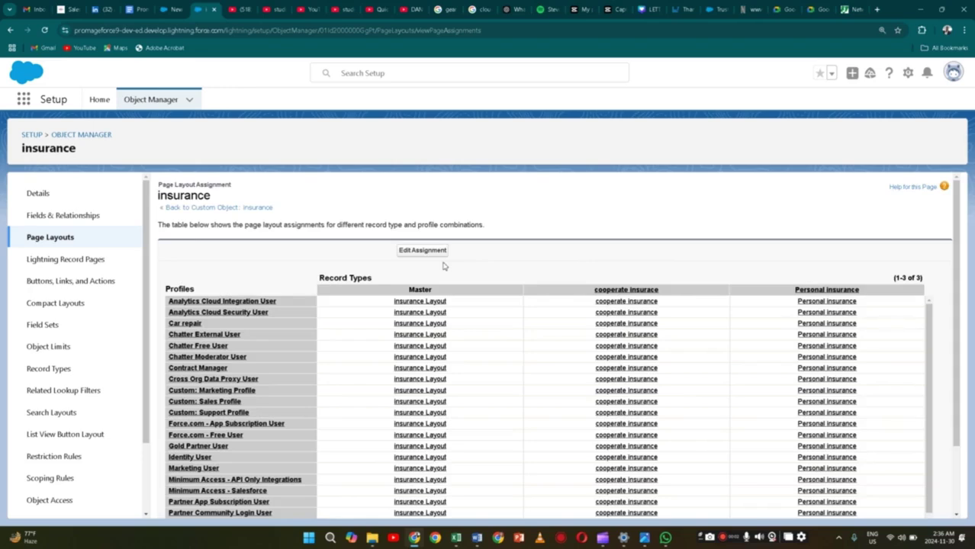
scroll(443, 265, "down", 3)
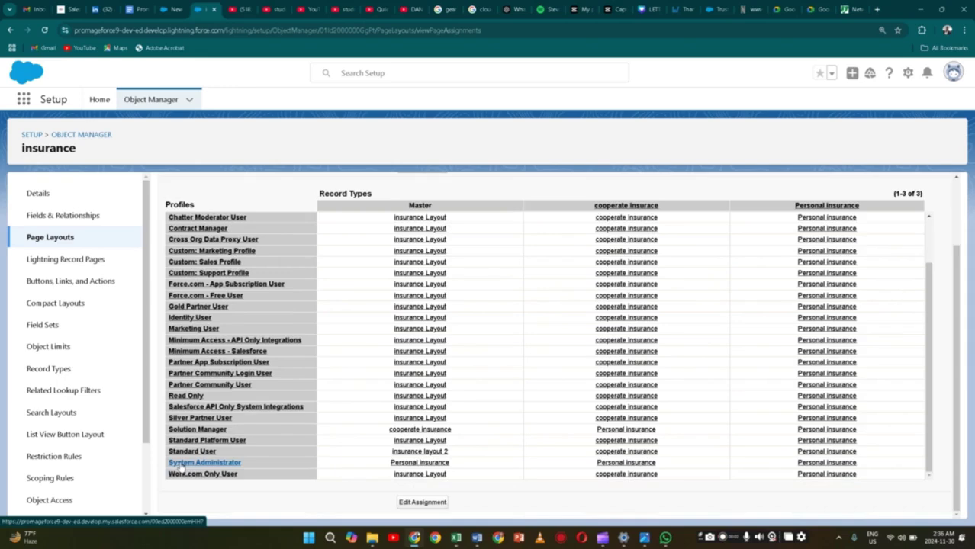
Open the System Administrator profile and scroll down to its Custom Field-Level Security section
left_click(181, 464)
scroll(298, 376, "down", 5)
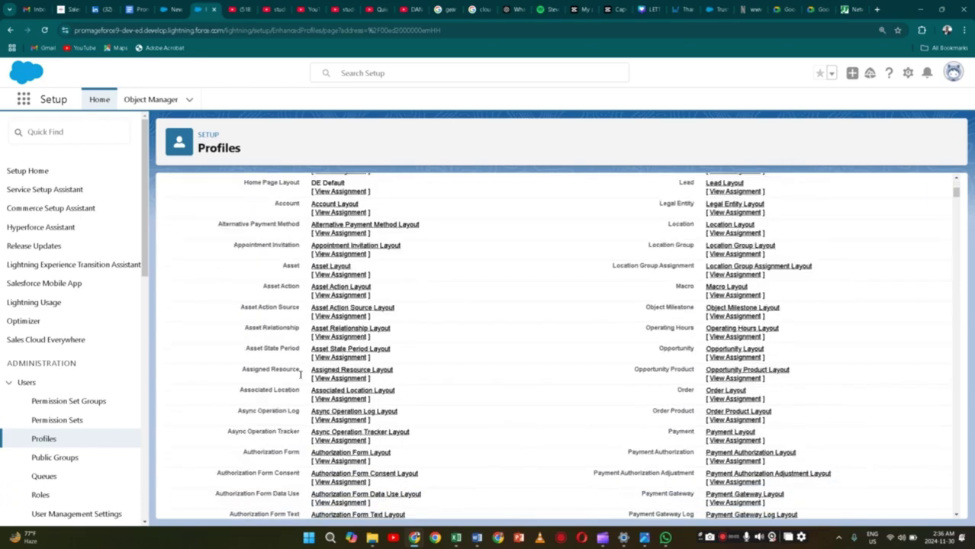
scroll(301, 374, "down", 8)
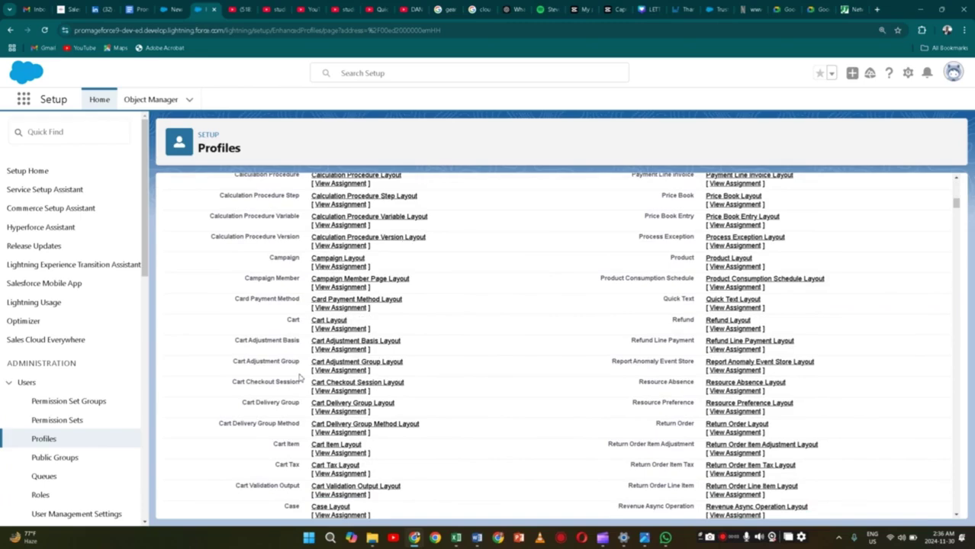
scroll(301, 377, "down", 10)
scroll(300, 376, "down", 8)
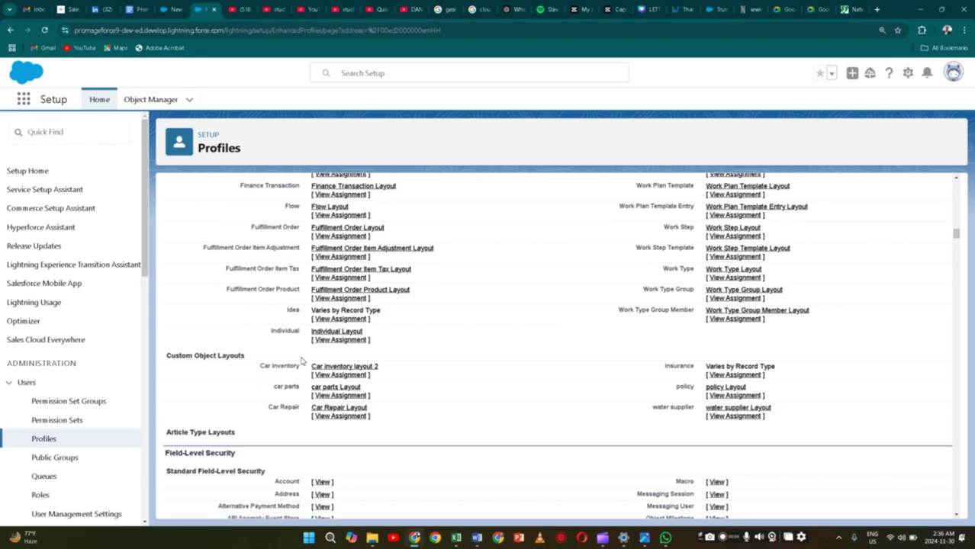
scroll(302, 362, "down", 6)
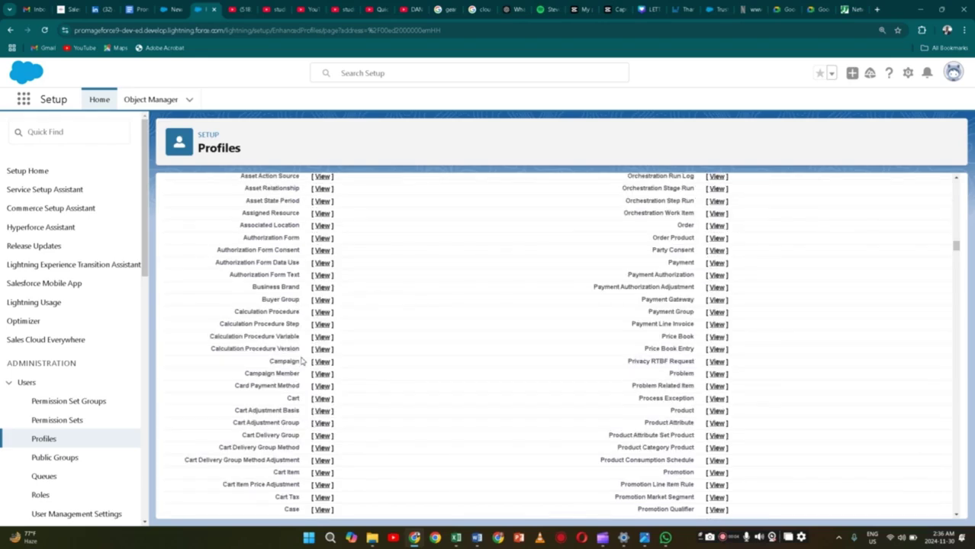
scroll(302, 362, "down", 8)
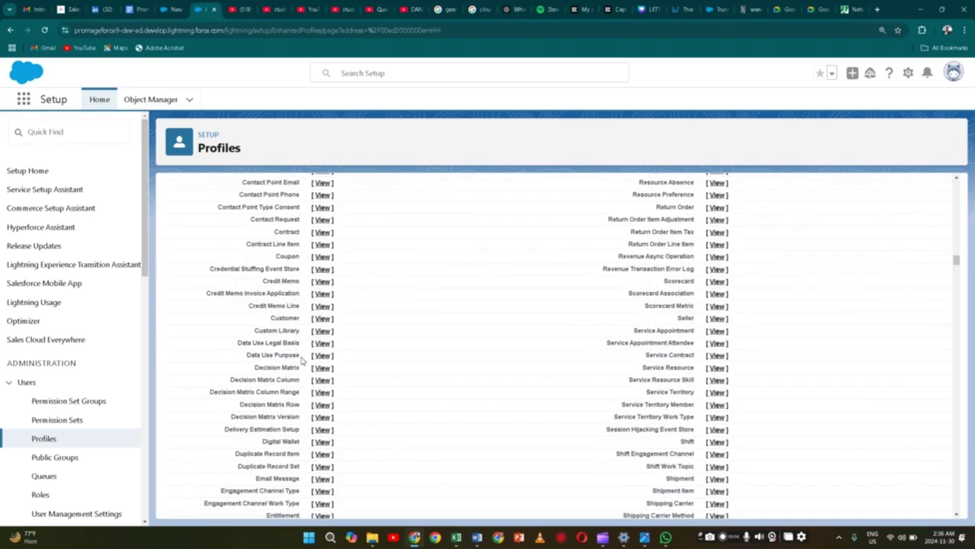
scroll(302, 361, "down", 10)
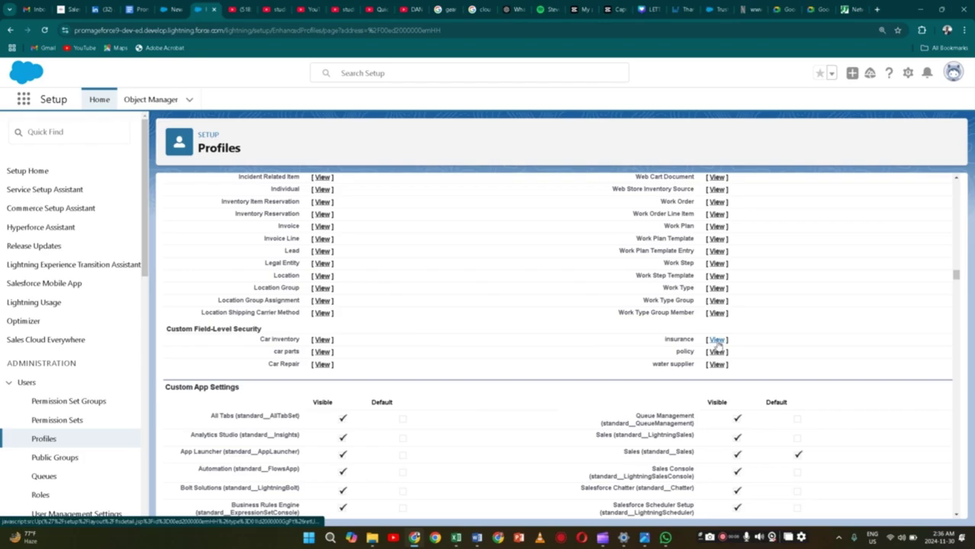
left_click(718, 343)
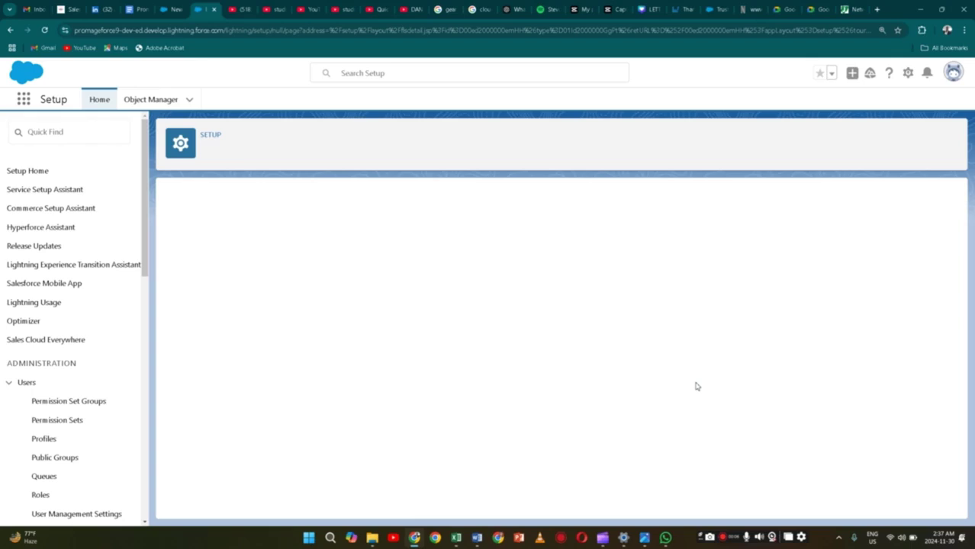
scroll(354, 370, "down", 1)
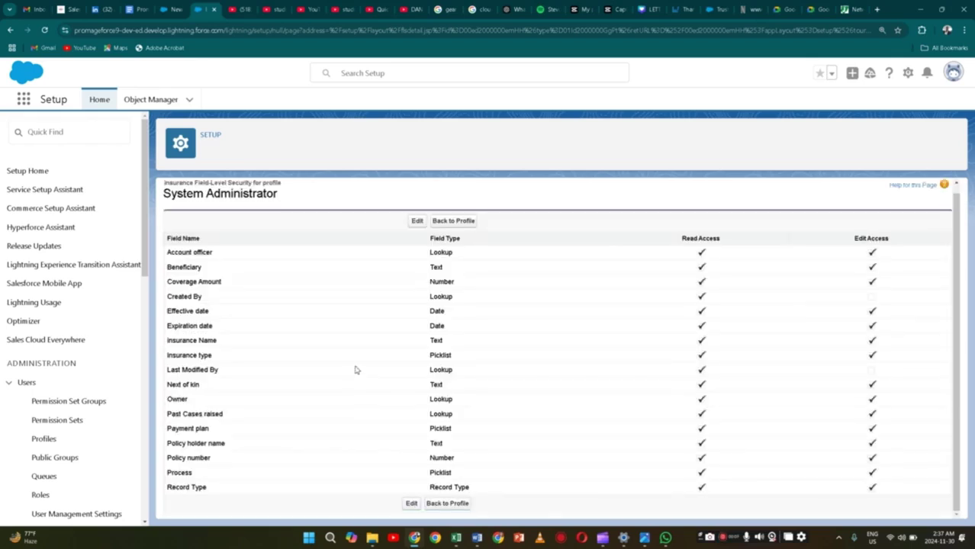
scroll(355, 367, "up", 1)
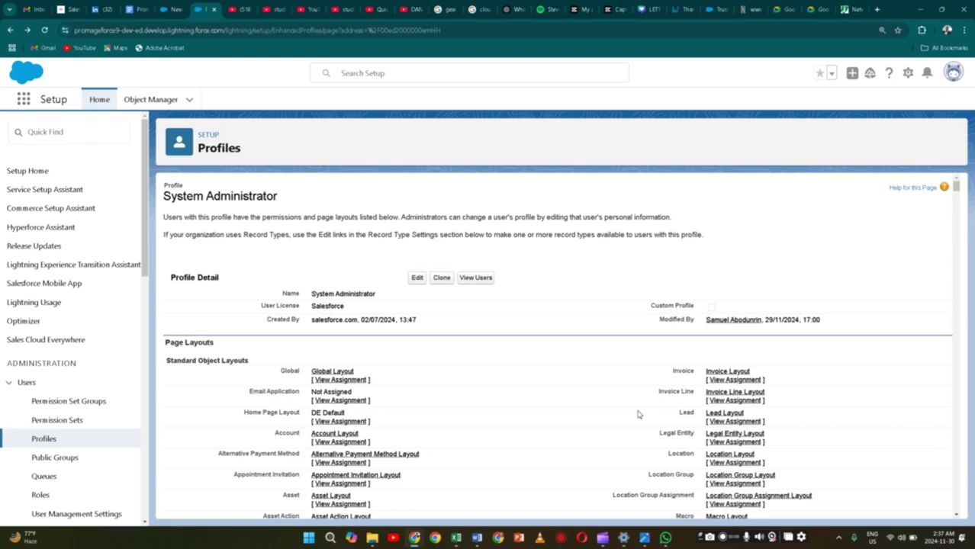
scroll(639, 414, "down", 15)
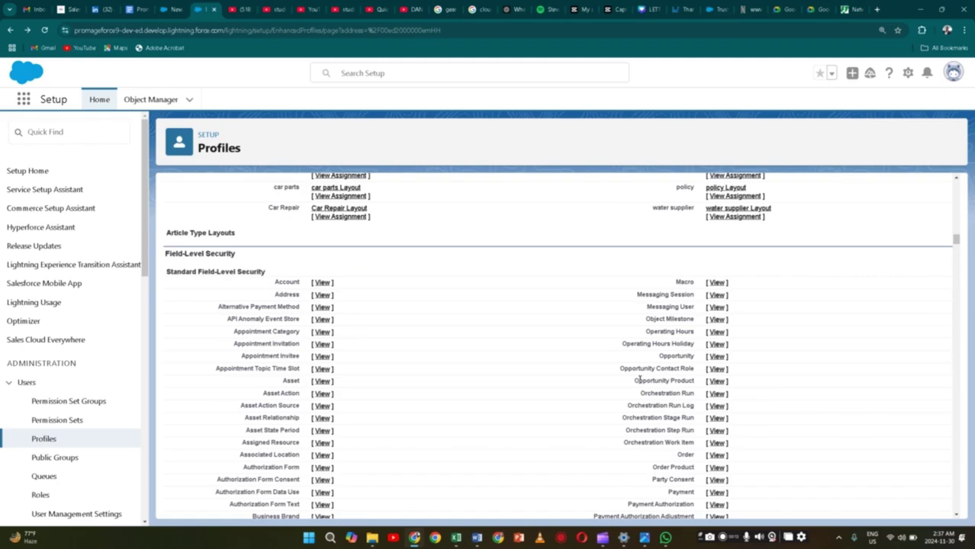
scroll(639, 378, "down", 20)
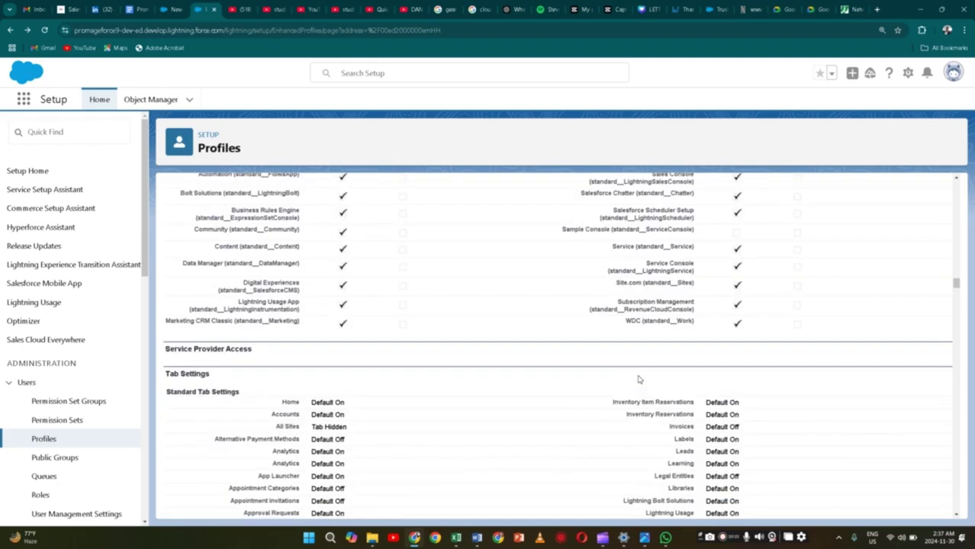
scroll(638, 378, "down", 5)
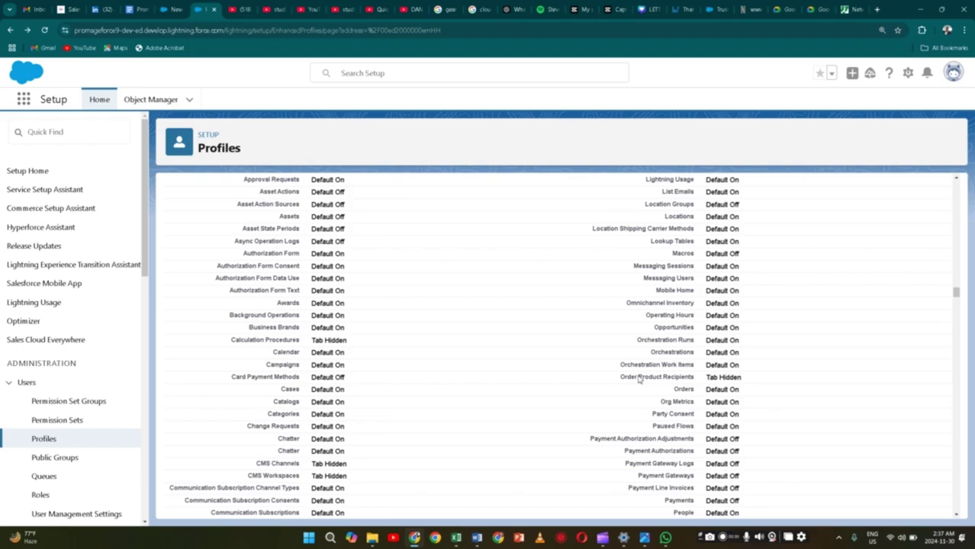
scroll(639, 379, "down", 10)
scroll(637, 366, "up", 1)
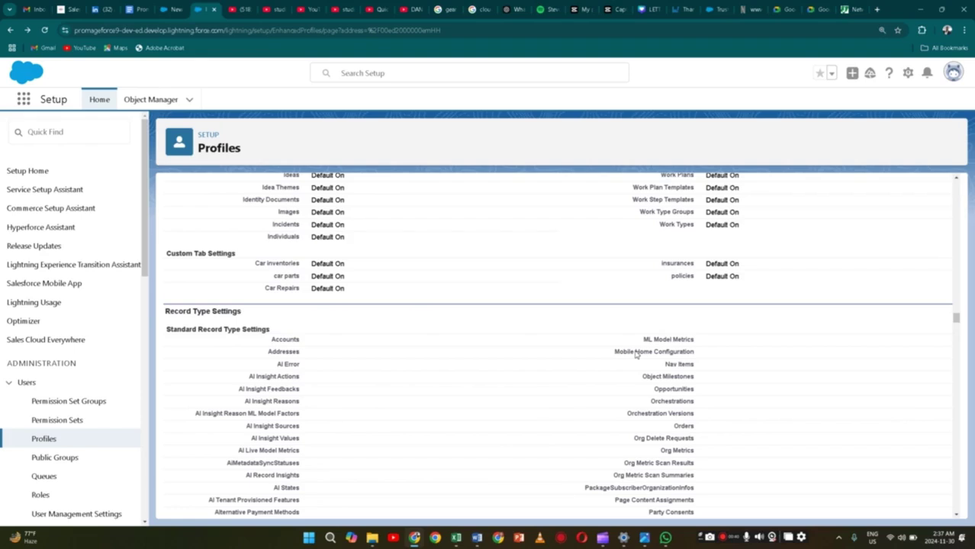
scroll(636, 354, "down", 10)
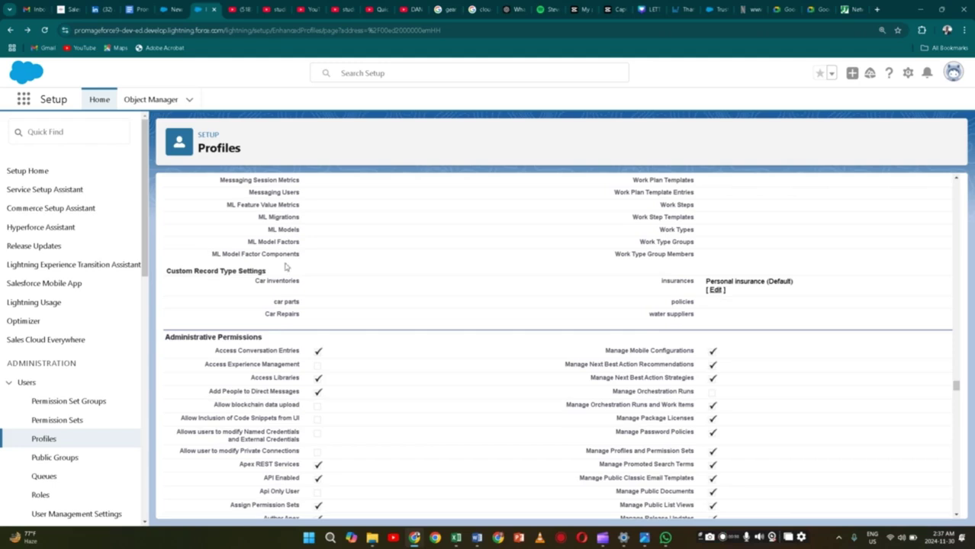
Add cooperate insurace to the profile's selected insurance record types and save
left_click(717, 290)
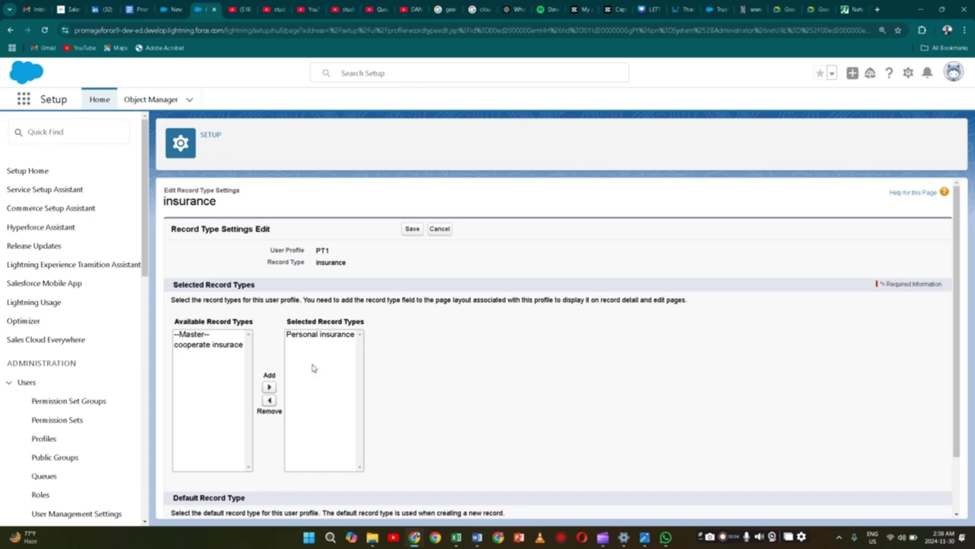
left_click(216, 348)
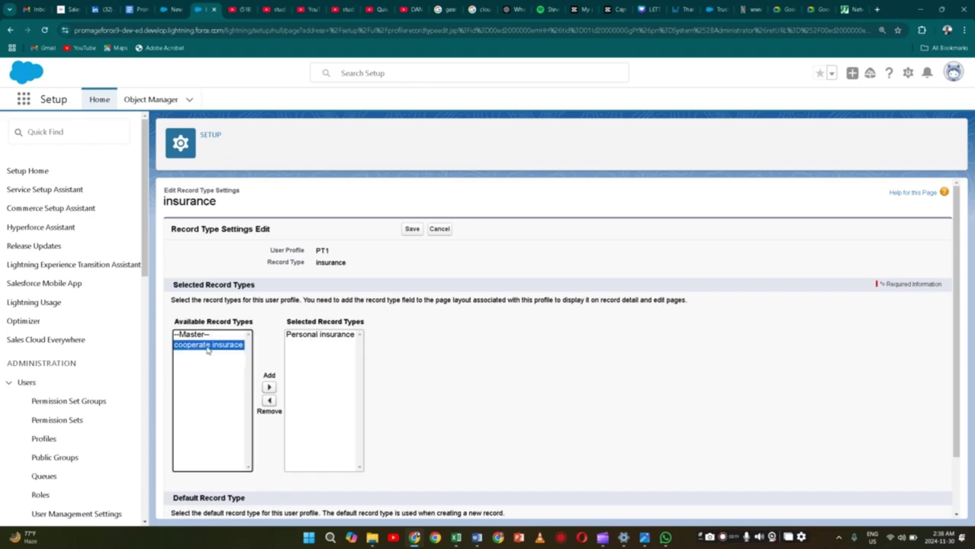
left_click(268, 387)
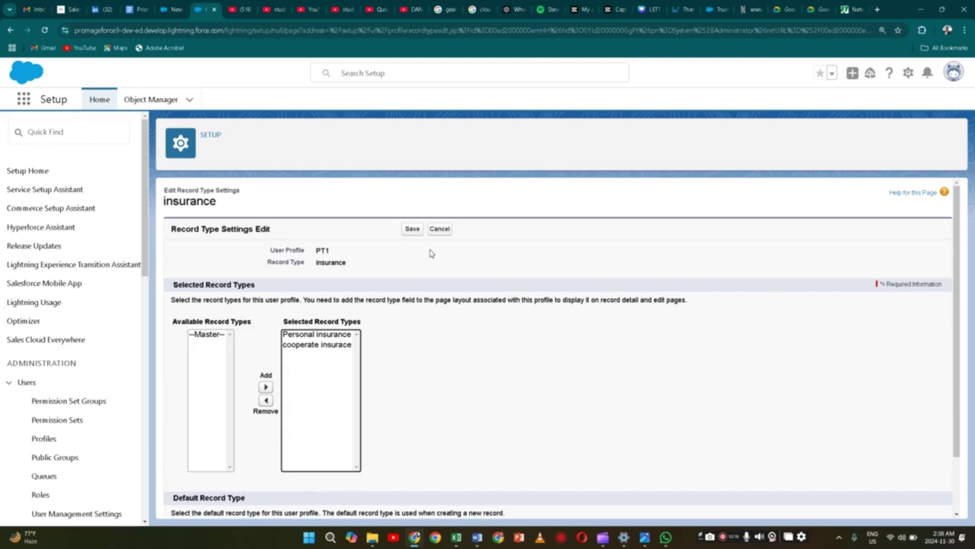
left_click(414, 231)
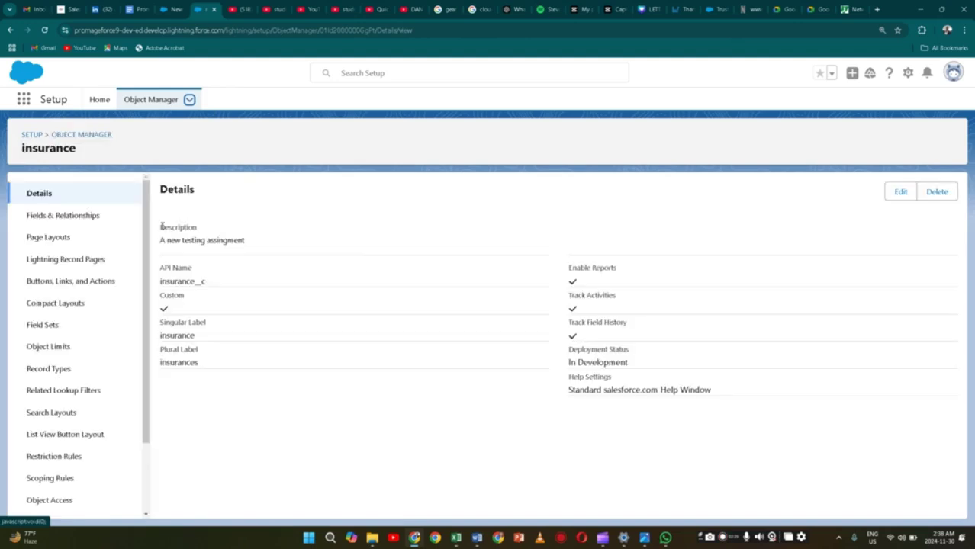
Assign insurance layout 2 to System Administrator's Master record type
left_click(57, 376)
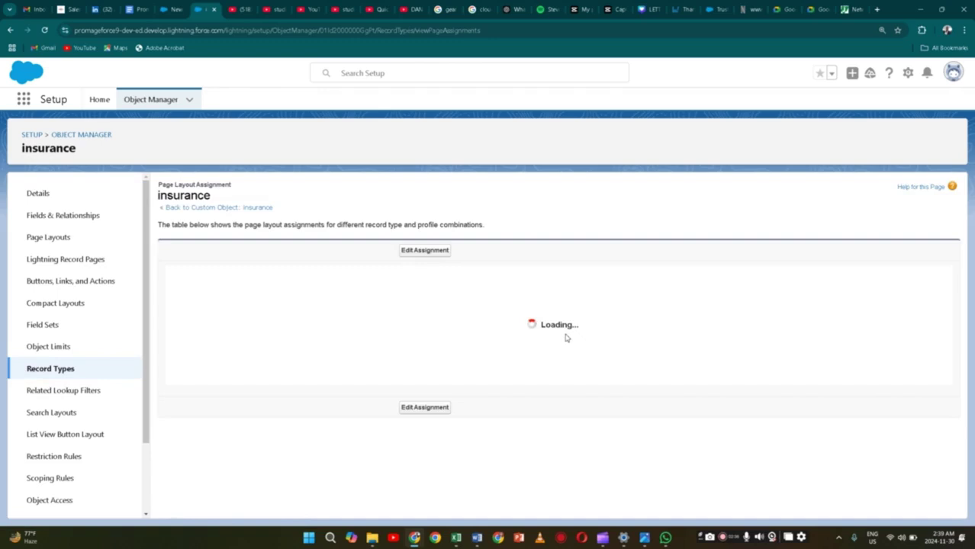
scroll(437, 382, "down", 2)
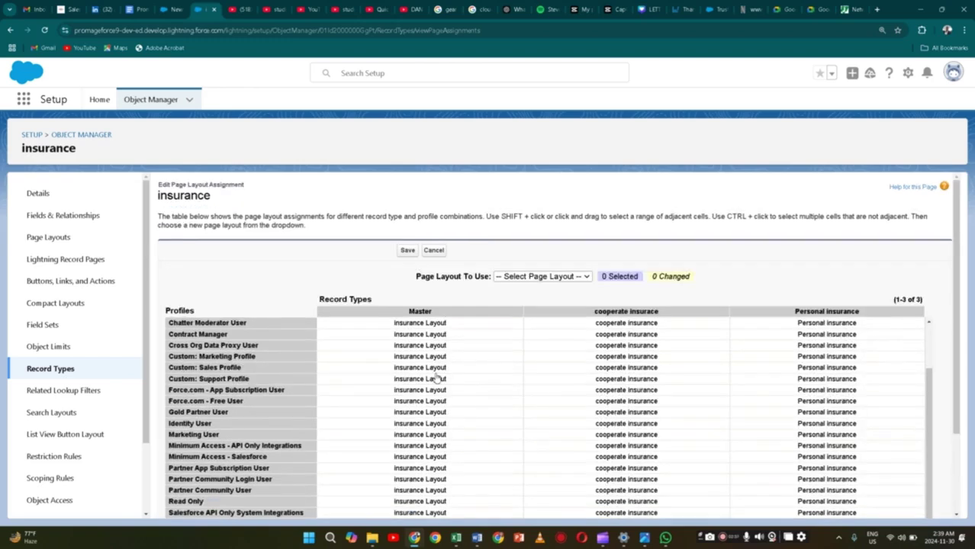
scroll(437, 378, "down", 2)
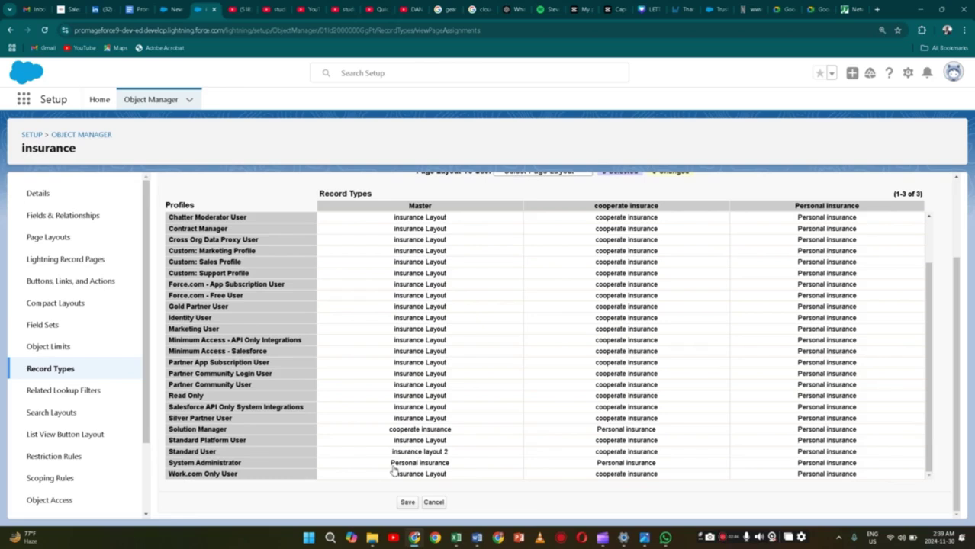
left_click(394, 467)
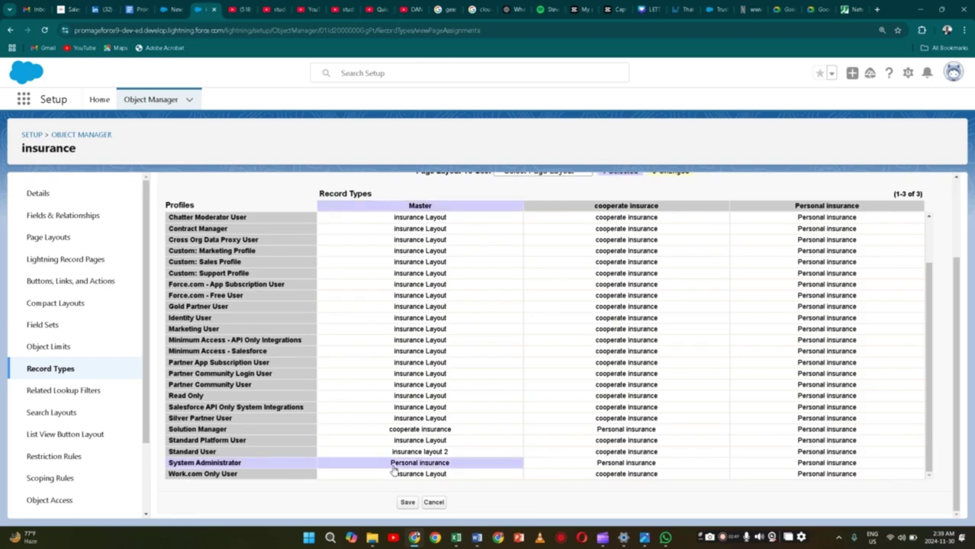
scroll(393, 472, "up", 1)
left_click(543, 219)
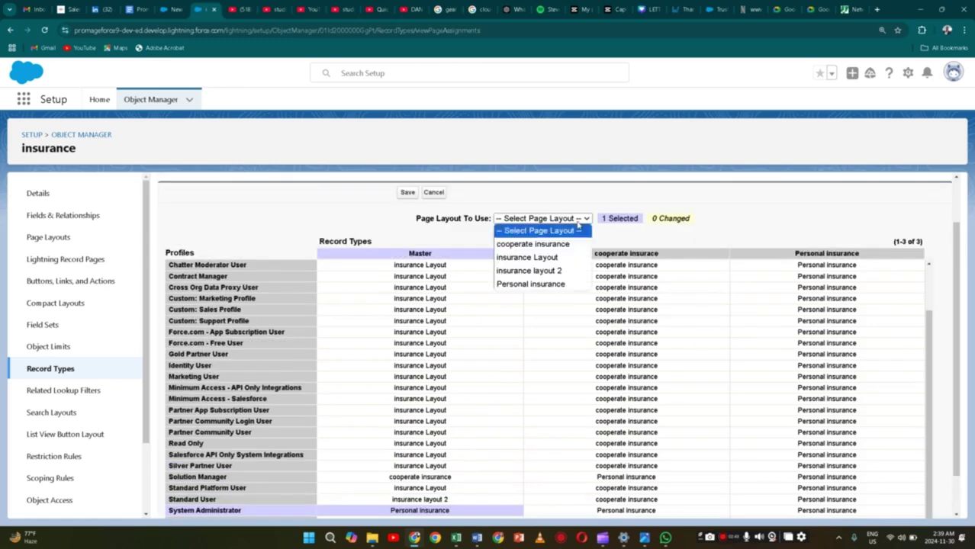
left_click(557, 271)
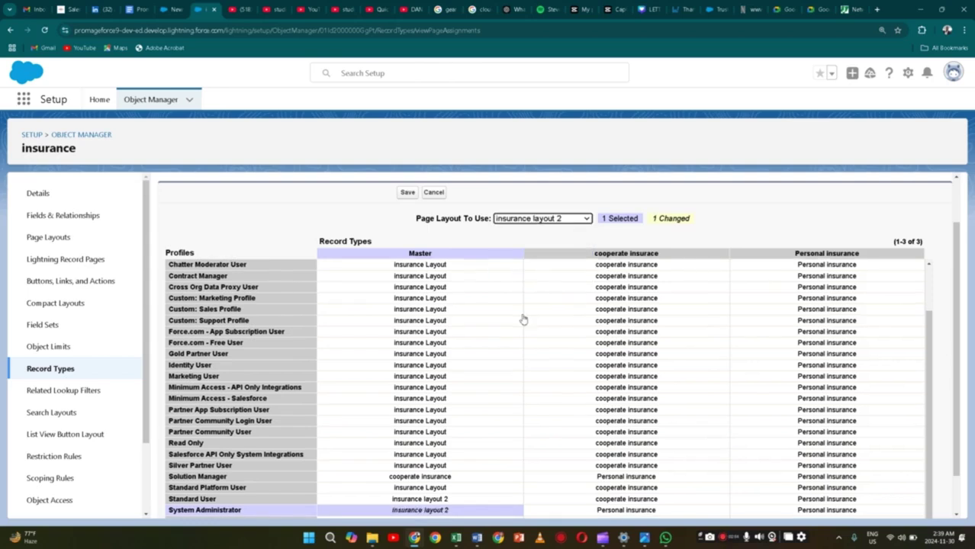
Assign the cooperate insurance layout to System Administrator's cooperate insurance records and save
scroll(473, 442, "down", 1)
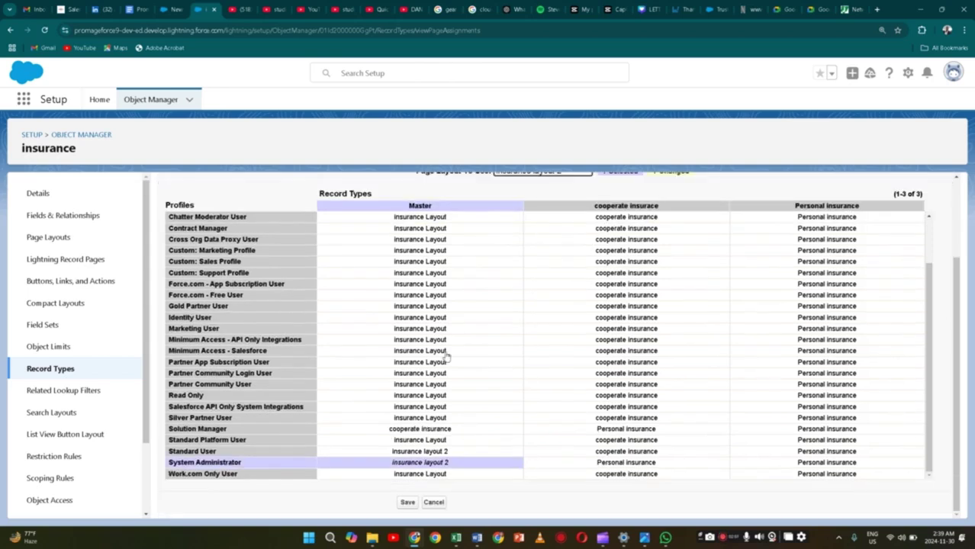
scroll(449, 357, "up", 2)
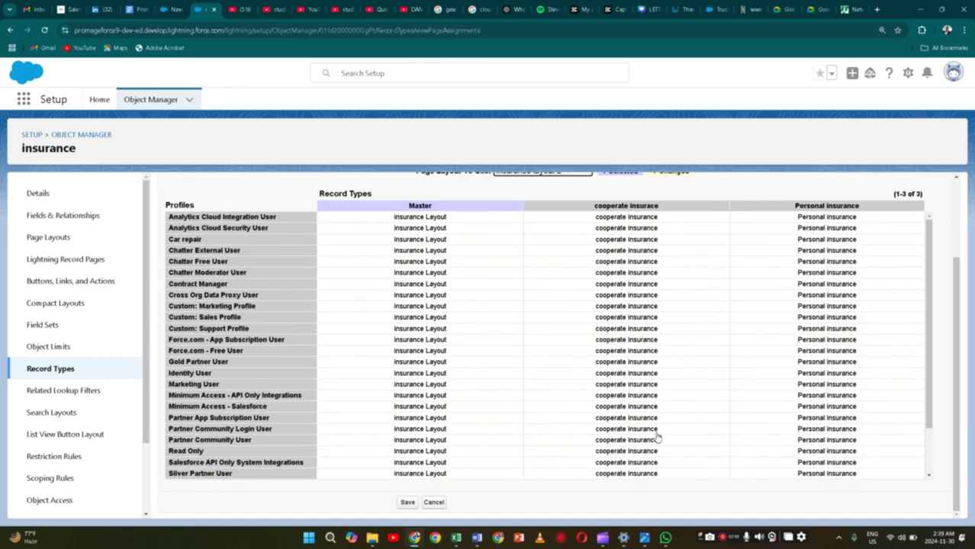
scroll(583, 338, "down", 2)
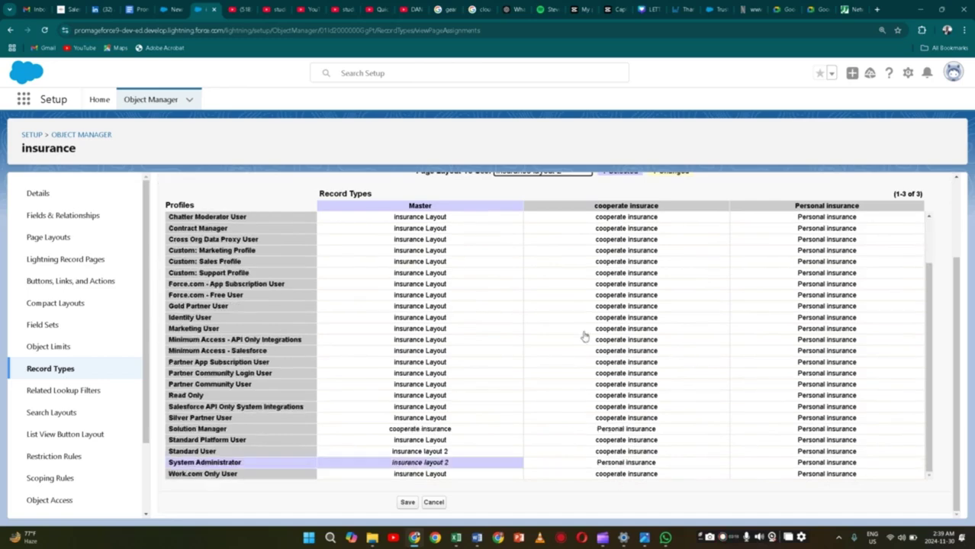
left_click(647, 463)
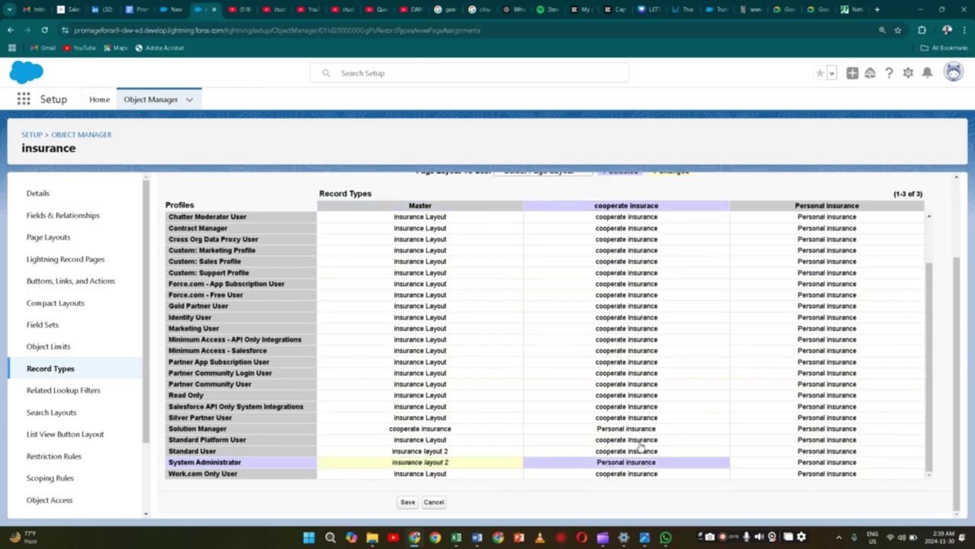
scroll(623, 221, "up", 2)
scroll(616, 267, "down", 2)
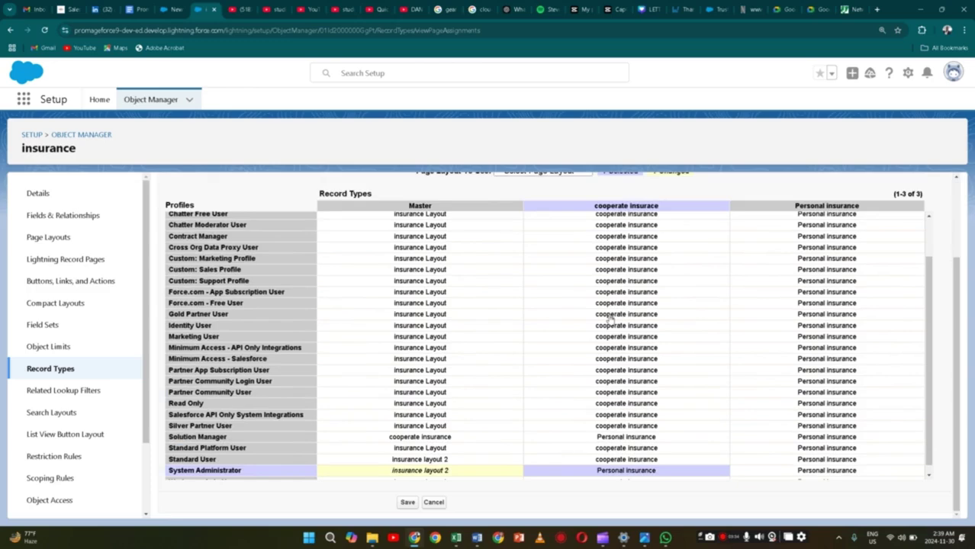
scroll(618, 397, "down", 1)
scroll(580, 447, "up", 5)
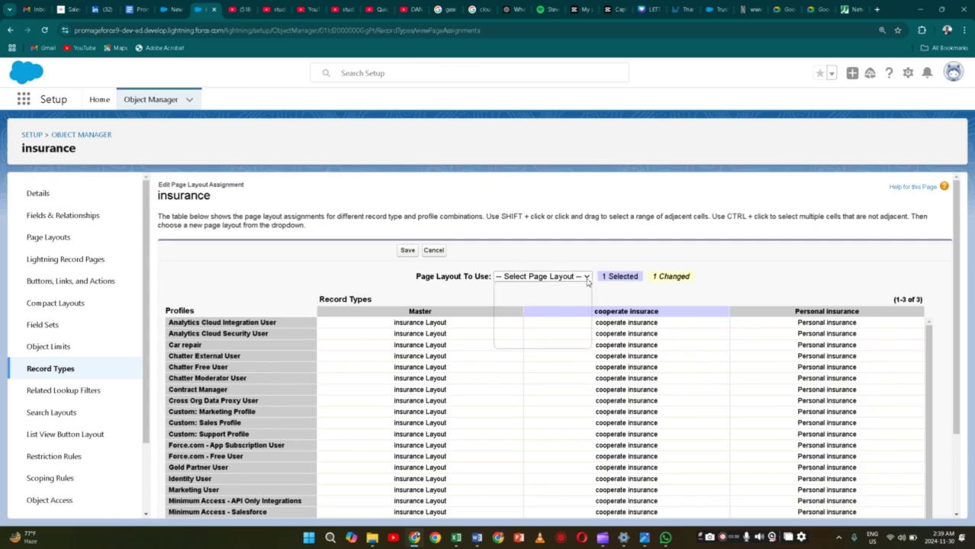
left_click(584, 277)
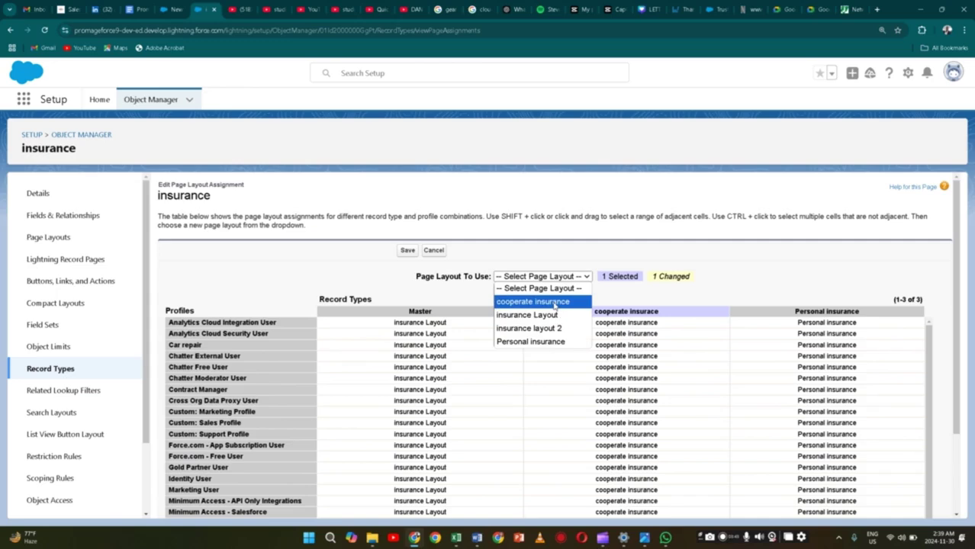
left_click(555, 304)
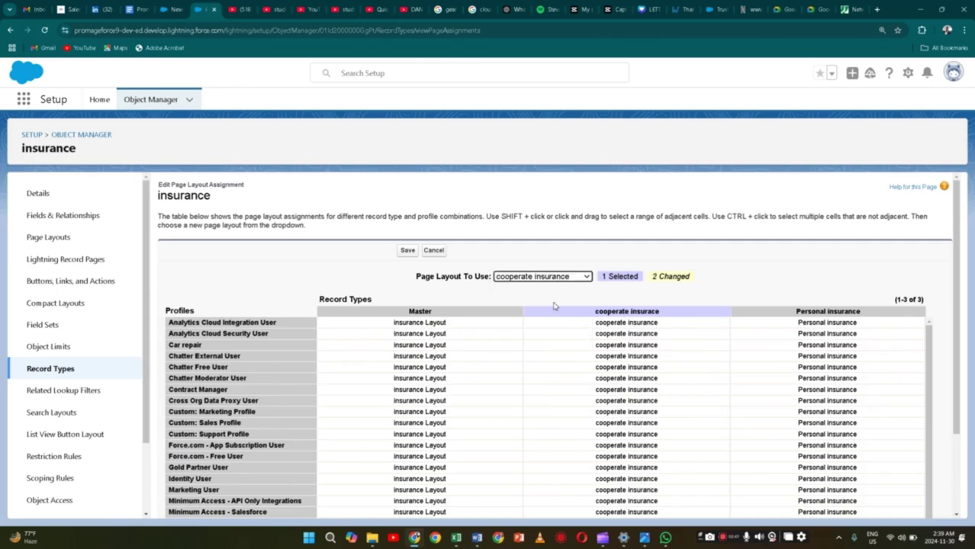
scroll(554, 305, "down", 2)
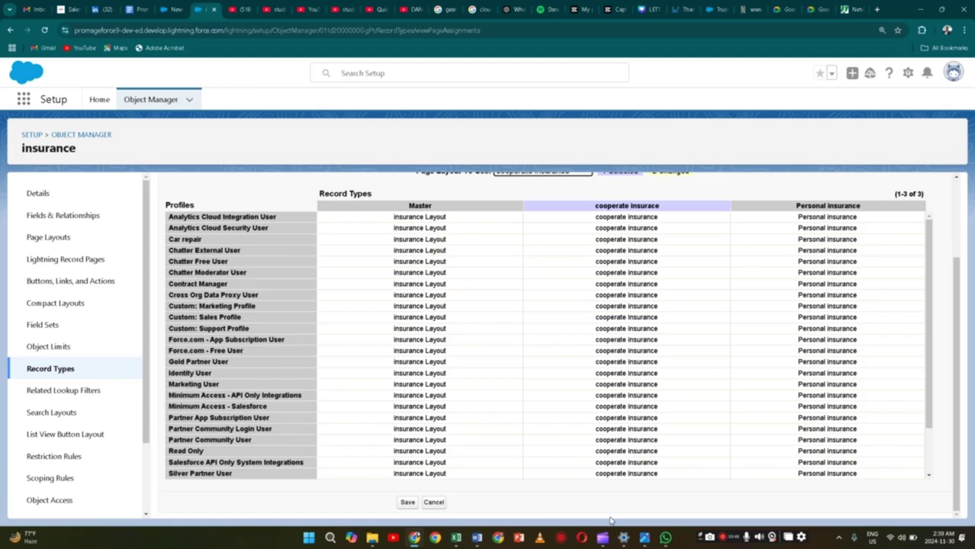
scroll(246, 470, "down", 2)
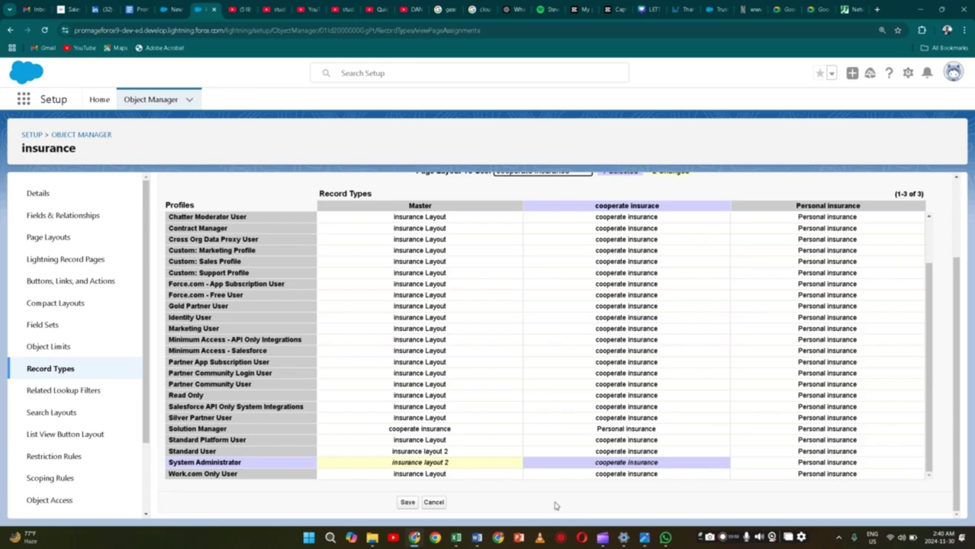
left_click(406, 502)
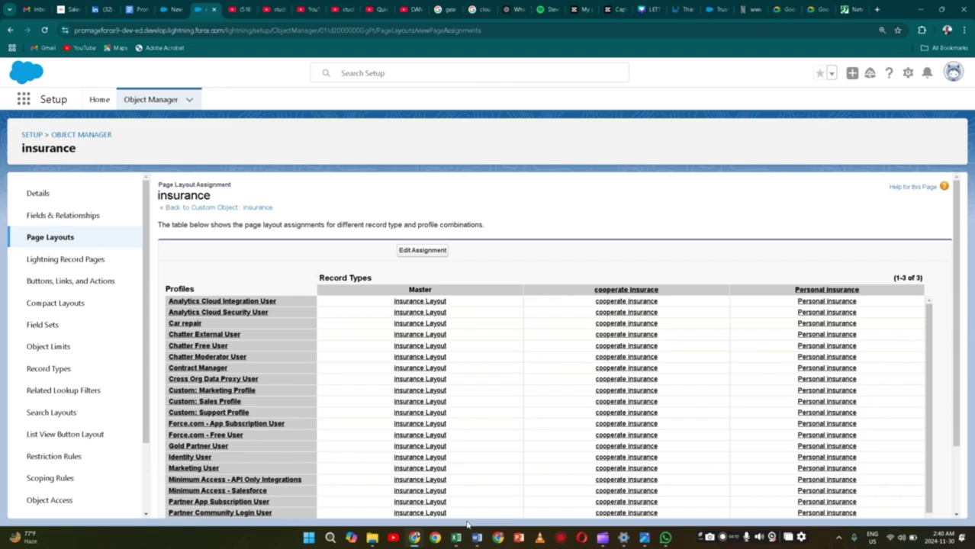
On the insurances tab, close the half-filled form, reload the list and start a new insurance
left_click(169, 9)
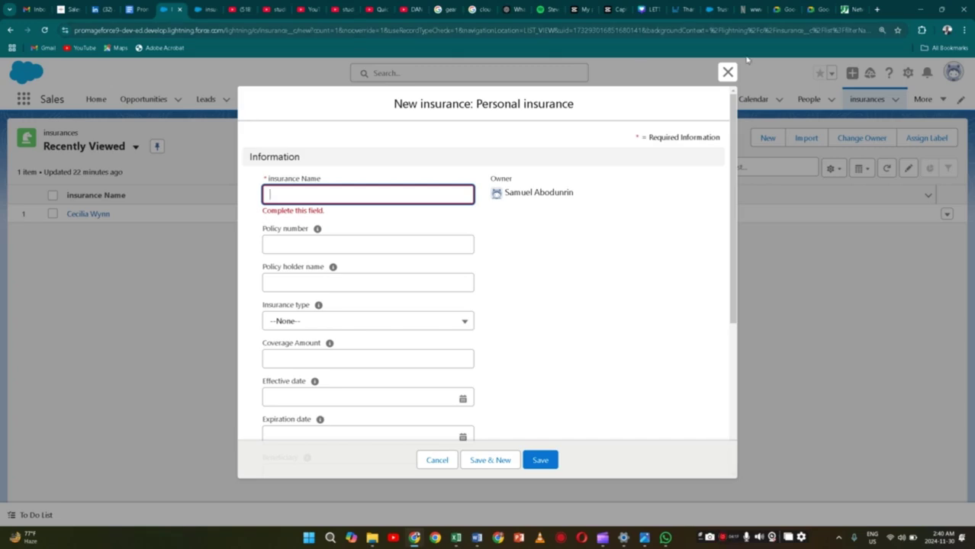
left_click(728, 72)
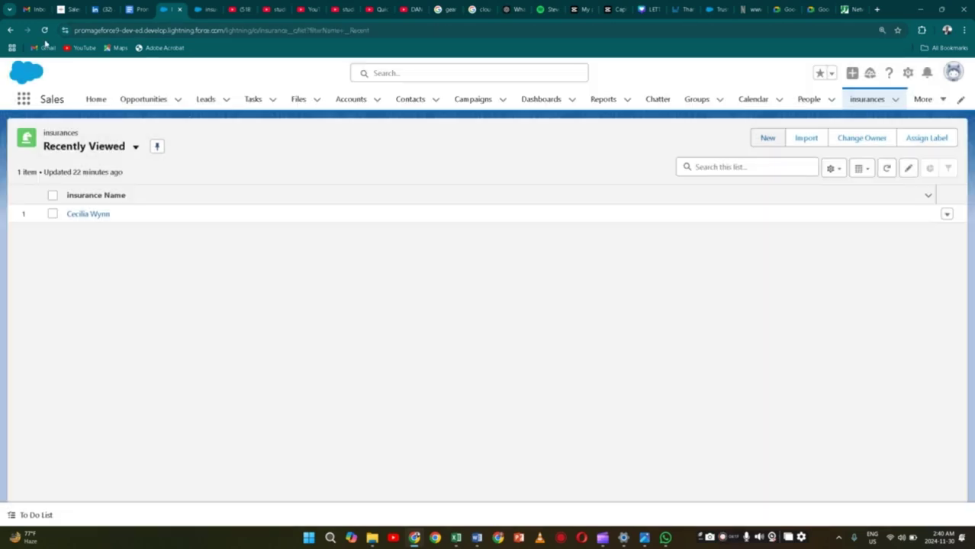
left_click(43, 29)
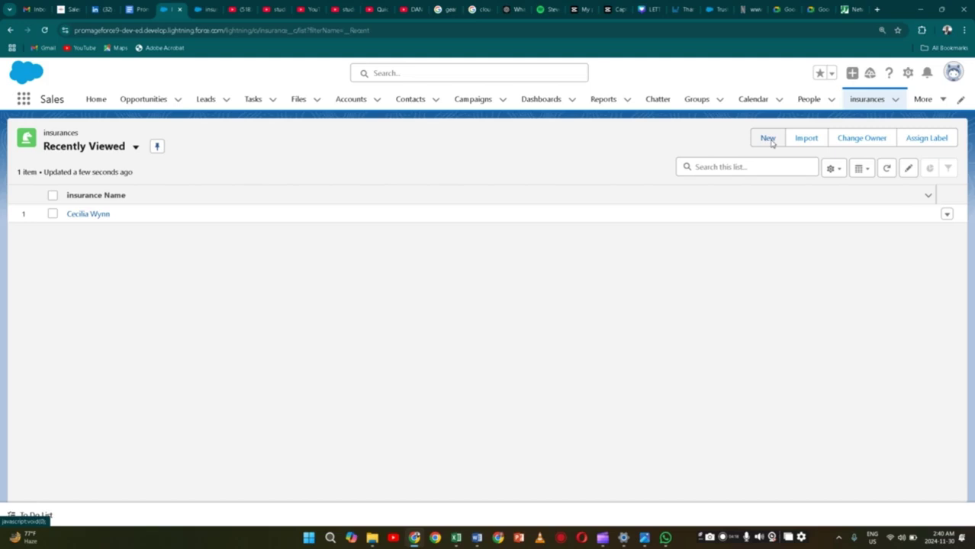
left_click(769, 139)
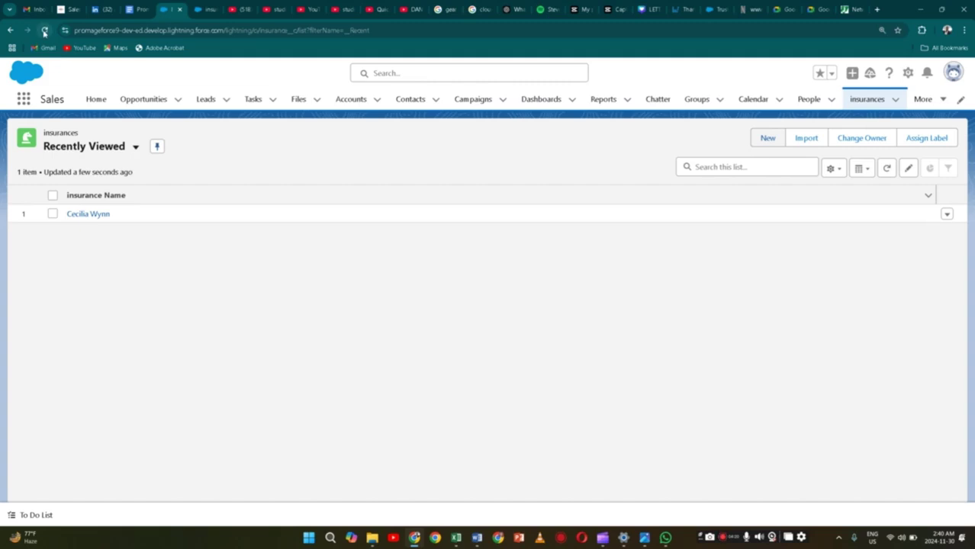
left_click(44, 31)
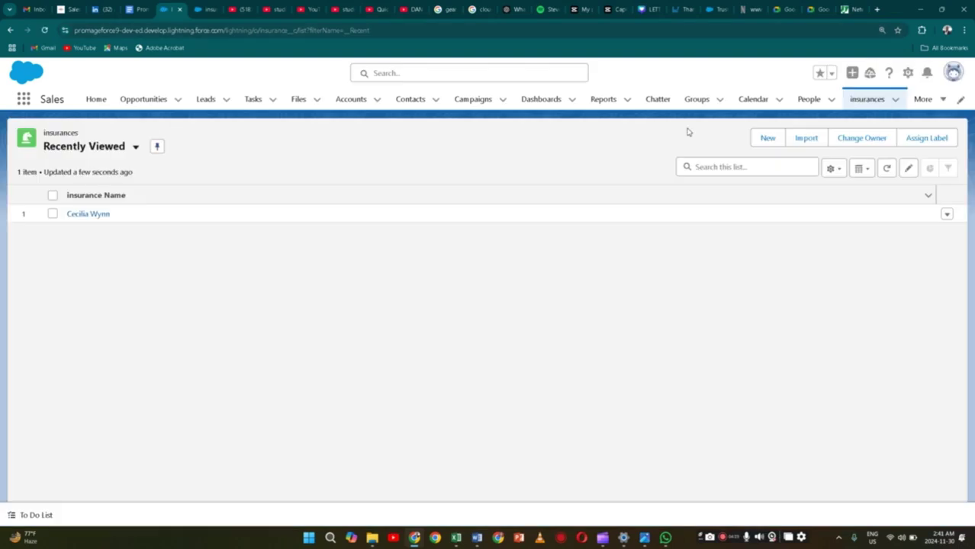
left_click(767, 138)
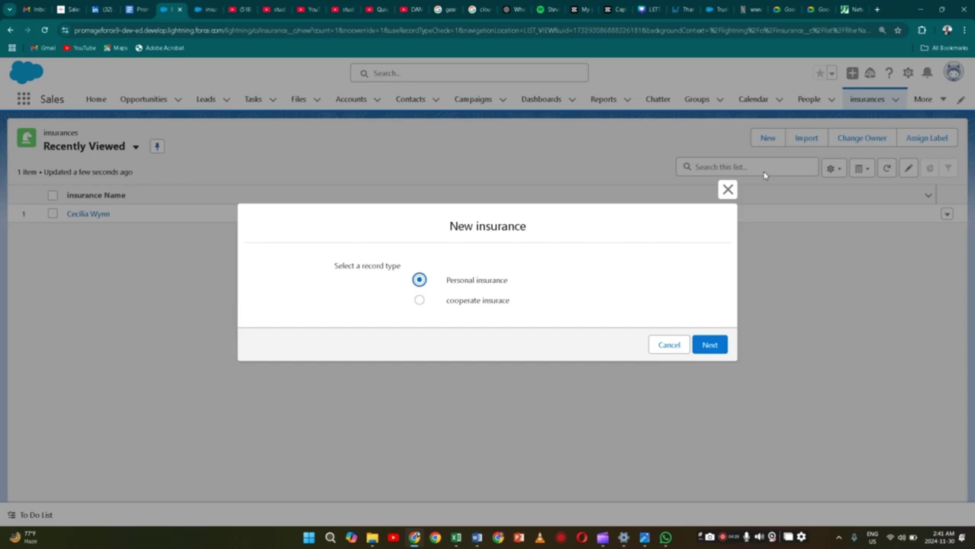
Choose Personal insurance and enter the insurance name, policy number and policy holder's name
left_click(703, 349)
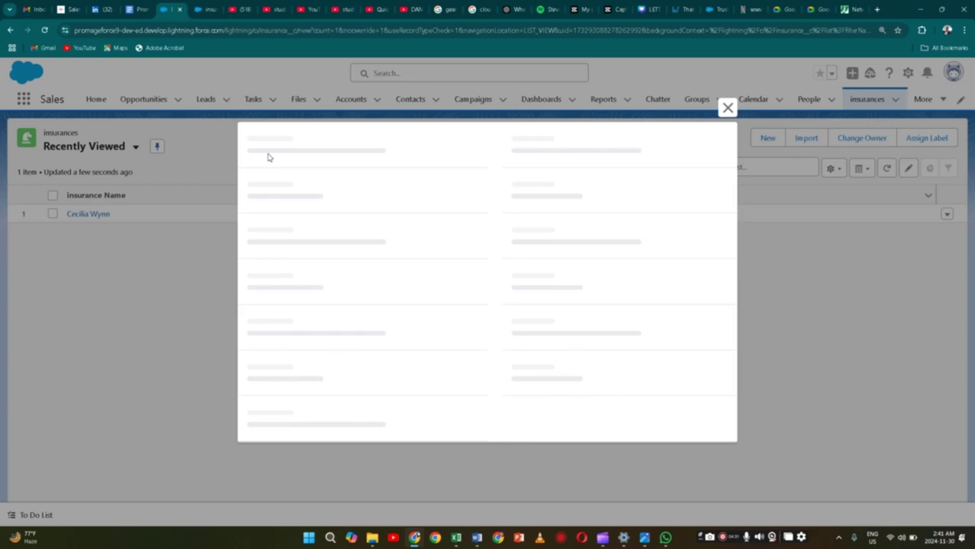
left_click(339, 193)
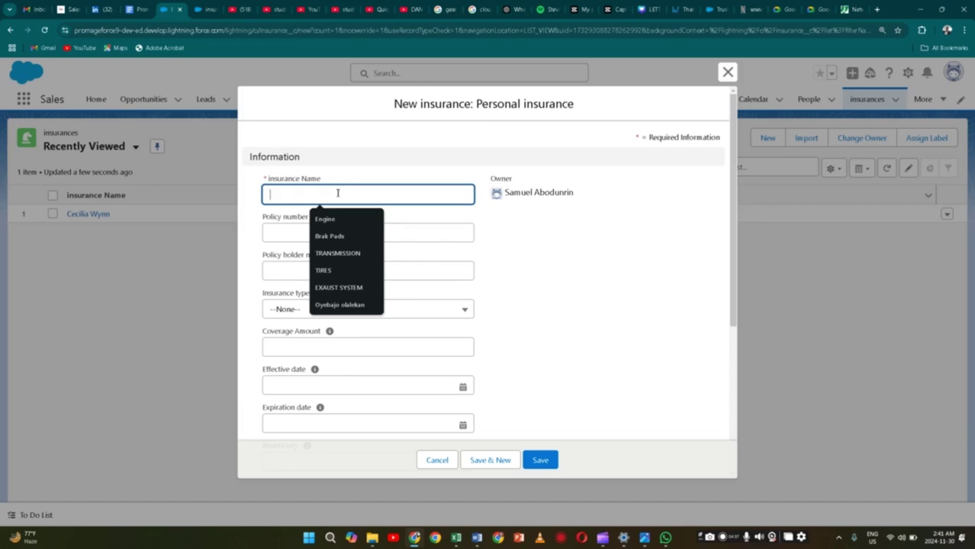
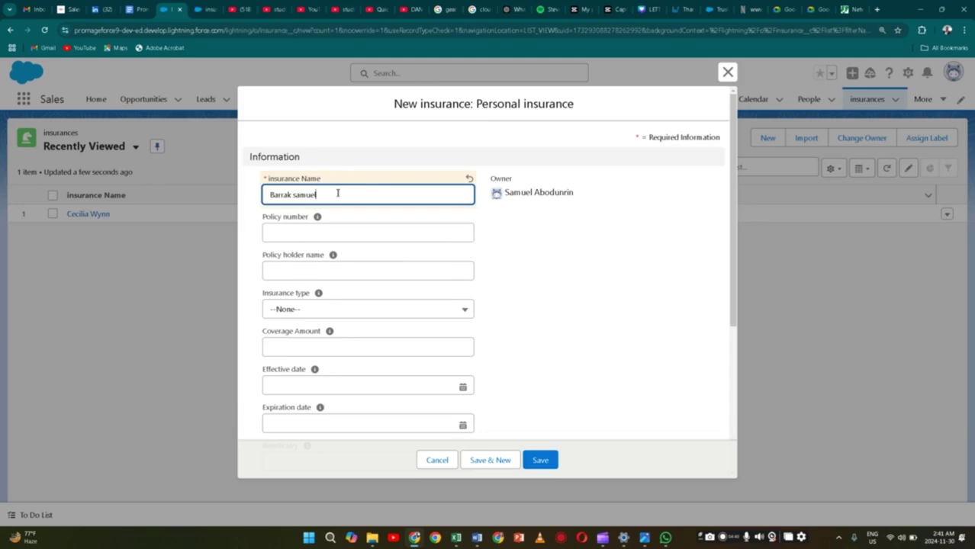
left_click(341, 232)
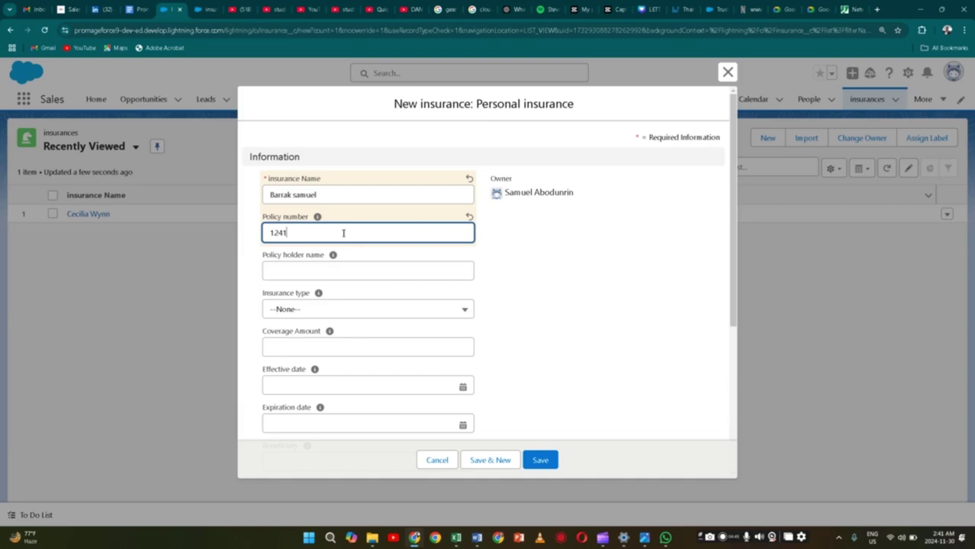
left_click(350, 268)
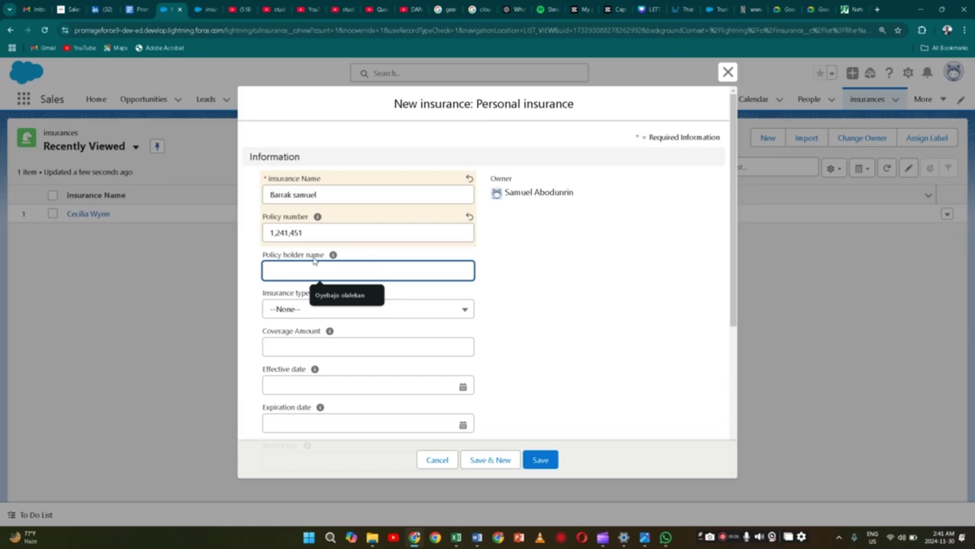
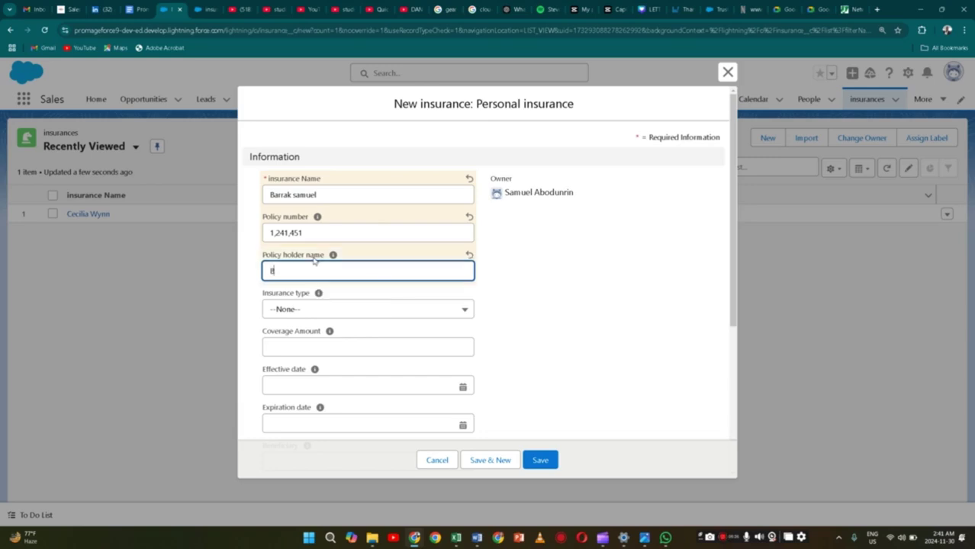
Set the insurance type to Home and the coverage amount to 52425673
left_click(360, 311)
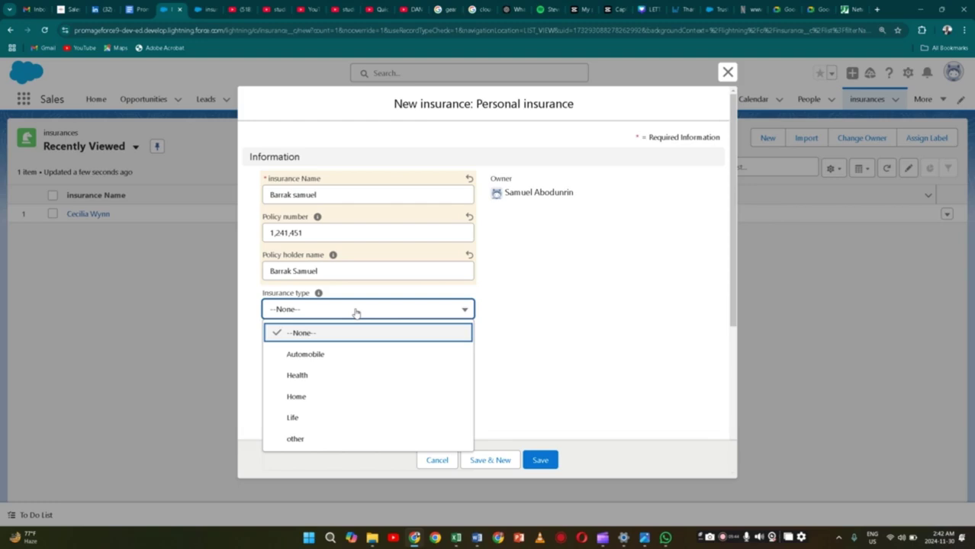
left_click(337, 398)
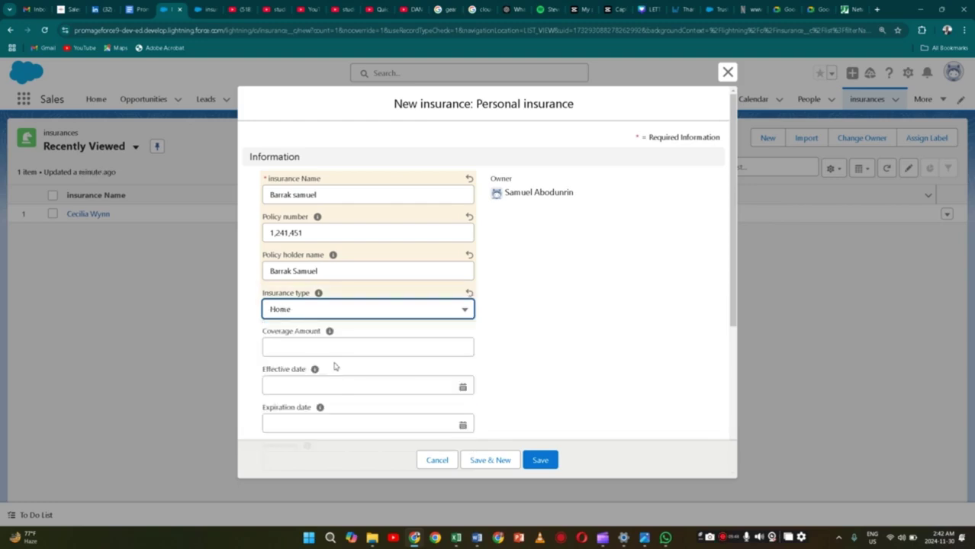
left_click(339, 348)
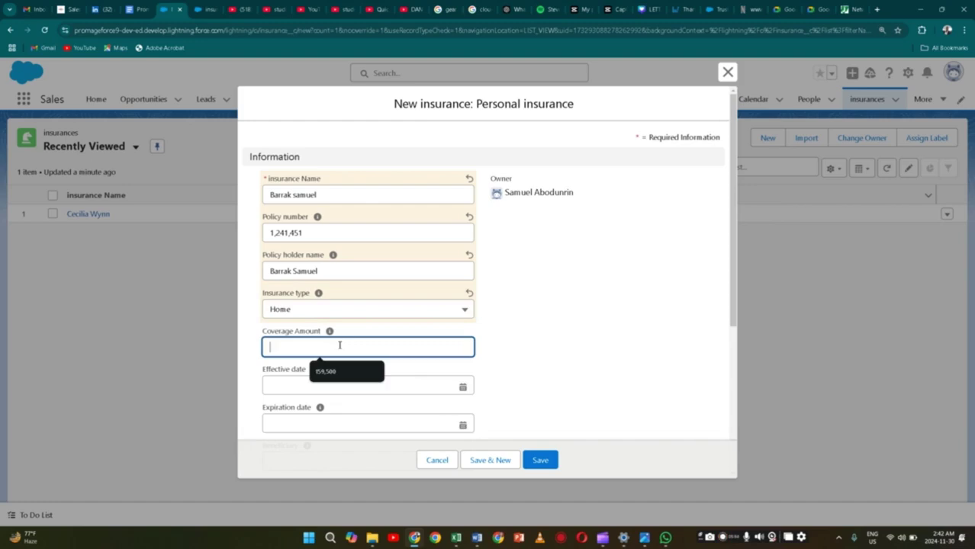
type("52425673")
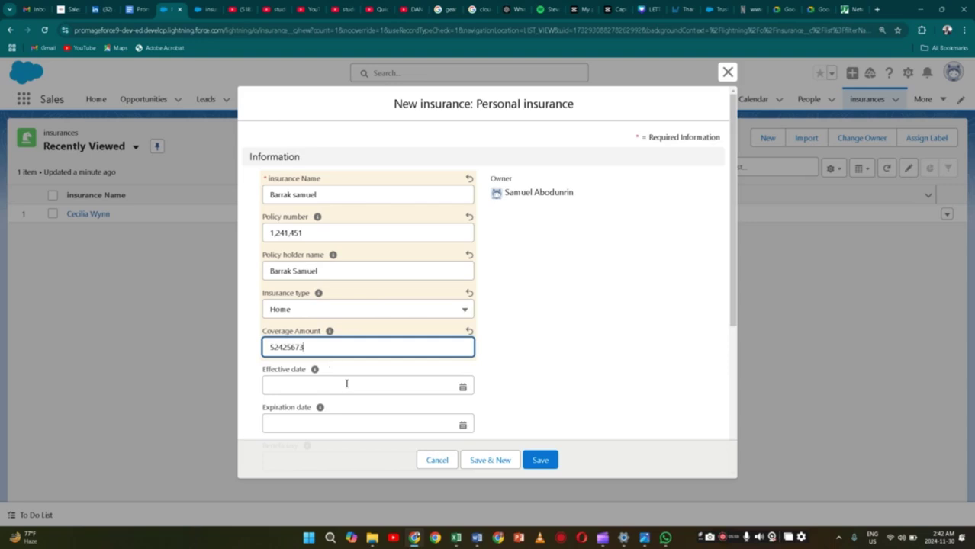
left_click(349, 383)
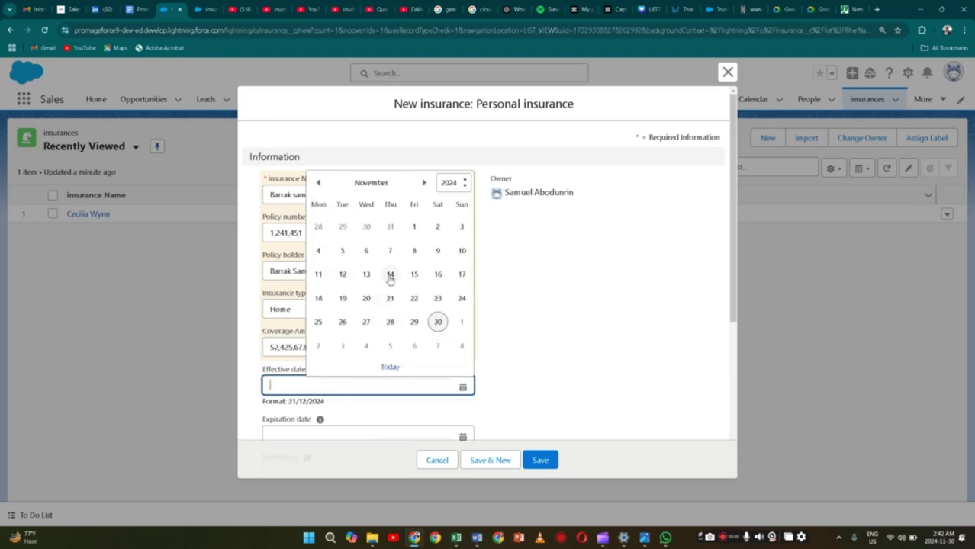
Set effective date 30/11/2024 and expiration date 30/11/2028, then enter the beneficiary's name
left_click(390, 367)
scroll(387, 381, "down", 2)
left_click(387, 342)
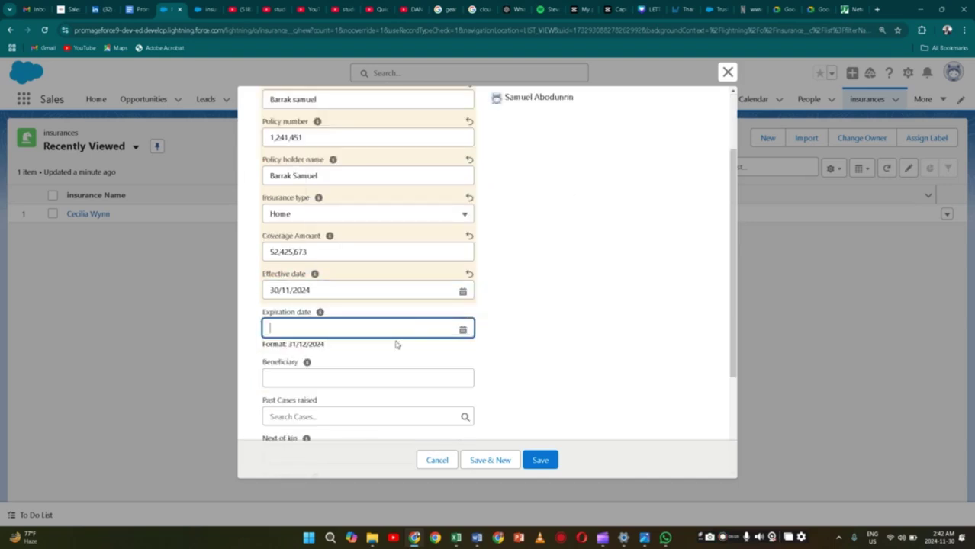
left_click(418, 329)
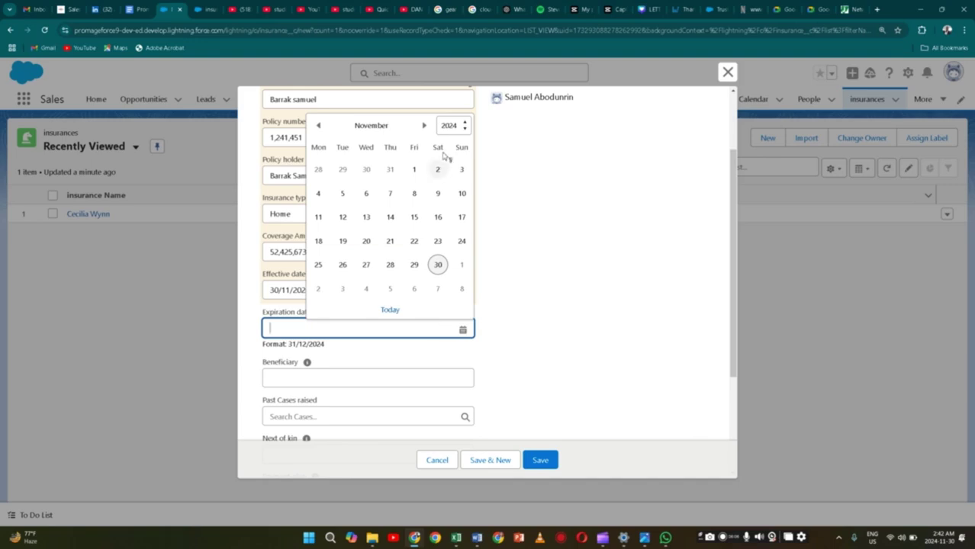
left_click(463, 129)
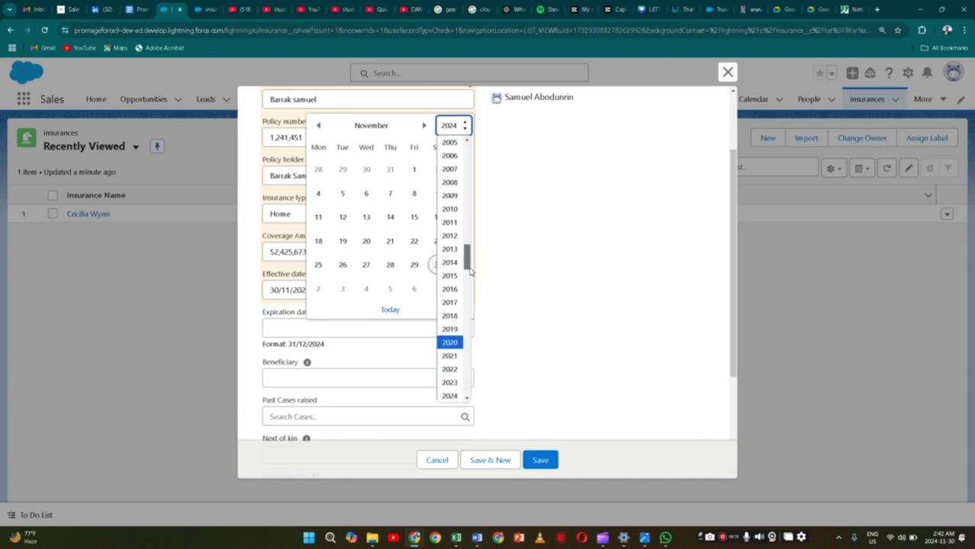
scroll(470, 271, "down", 2)
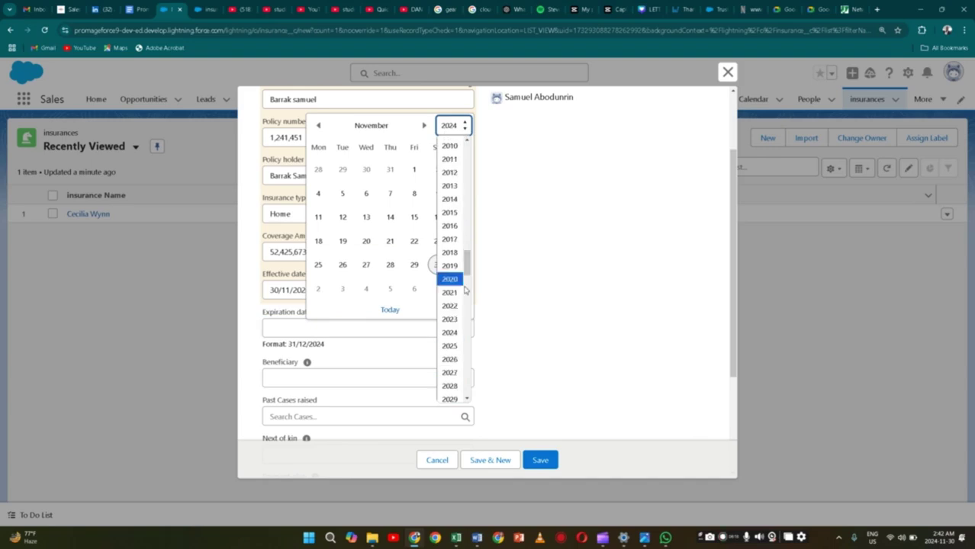
left_click(450, 387)
left_click(390, 265)
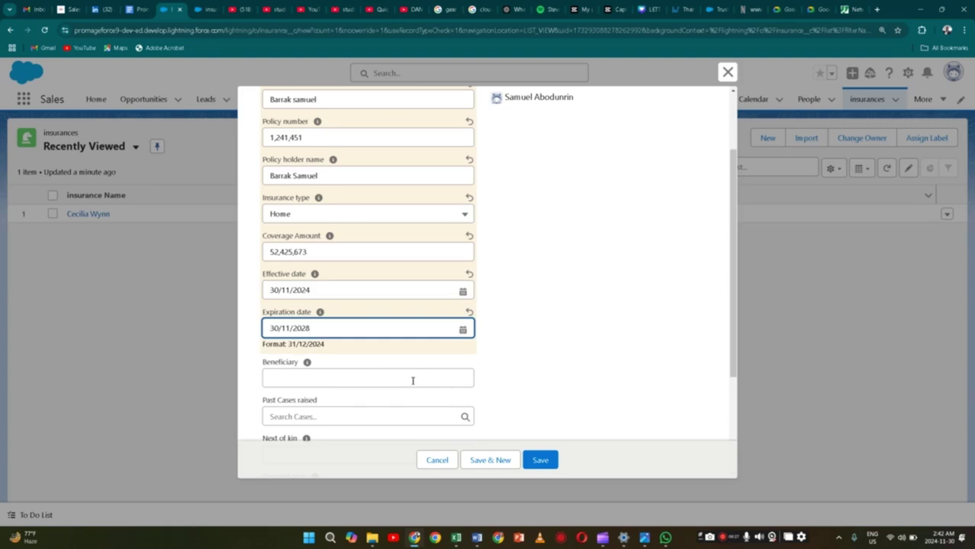
left_click(413, 379)
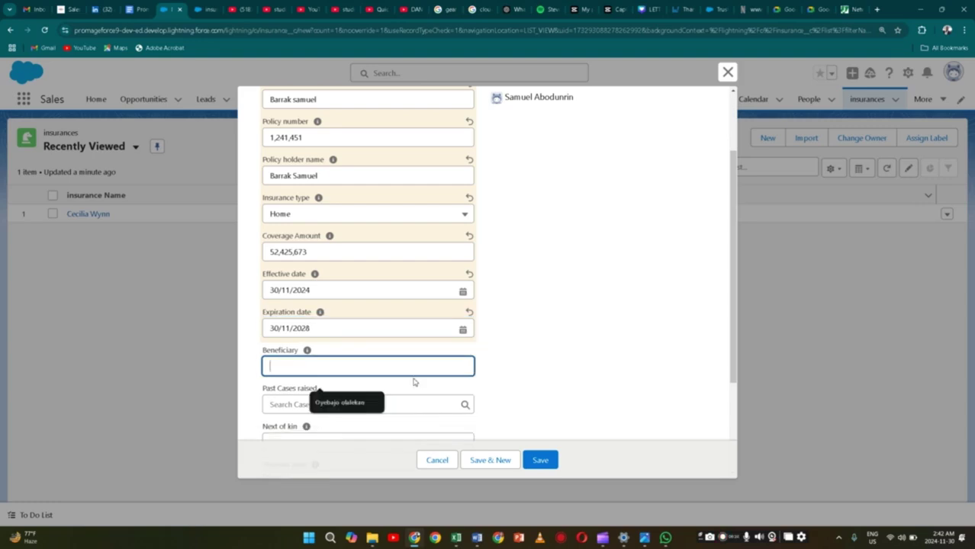
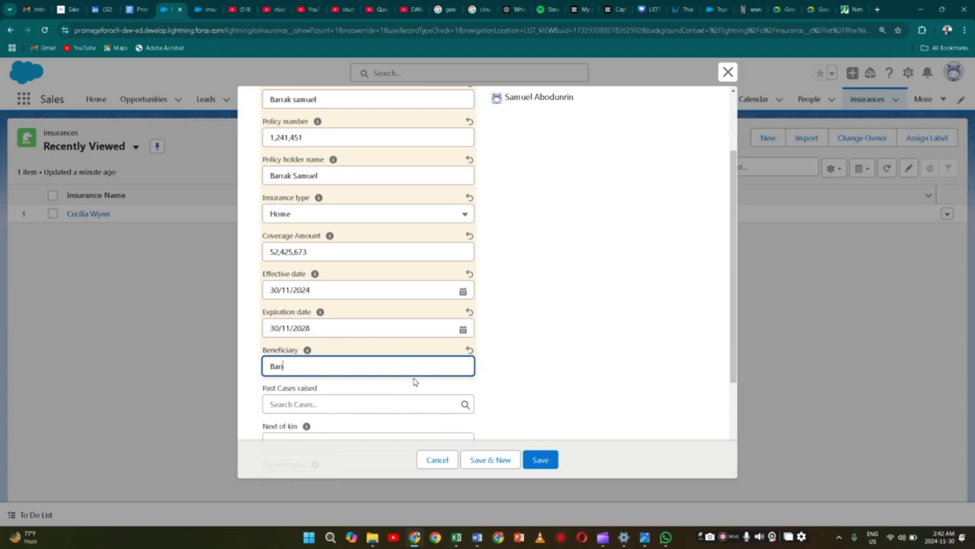
scroll(413, 382, "down", 2)
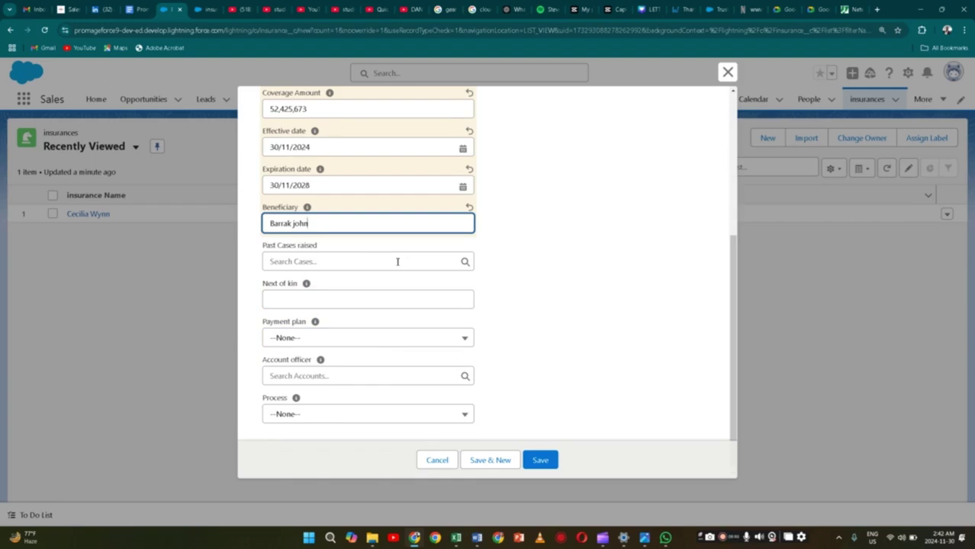
Link the recent case as a past case, retype the beneficiary's name and enter the next of kin
left_click(397, 262)
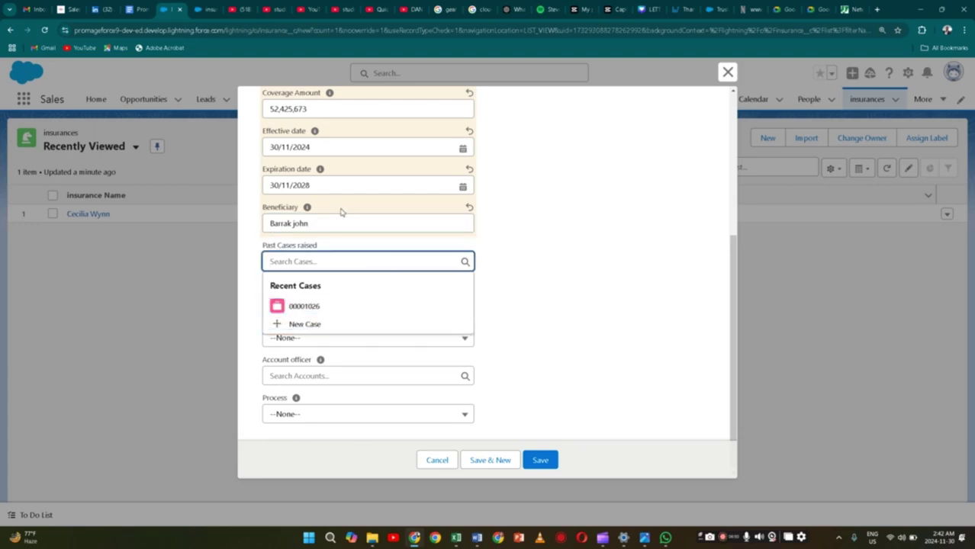
left_click(370, 311)
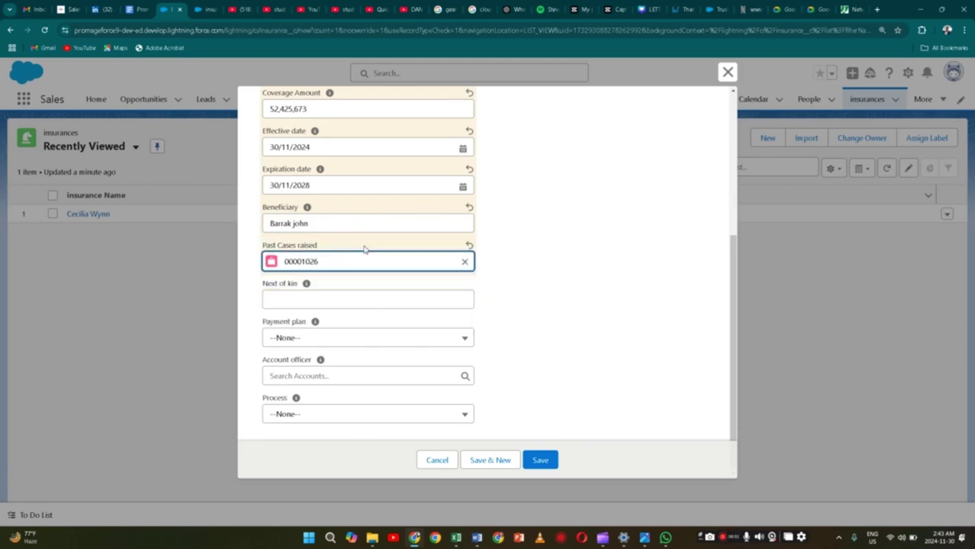
left_click(355, 299)
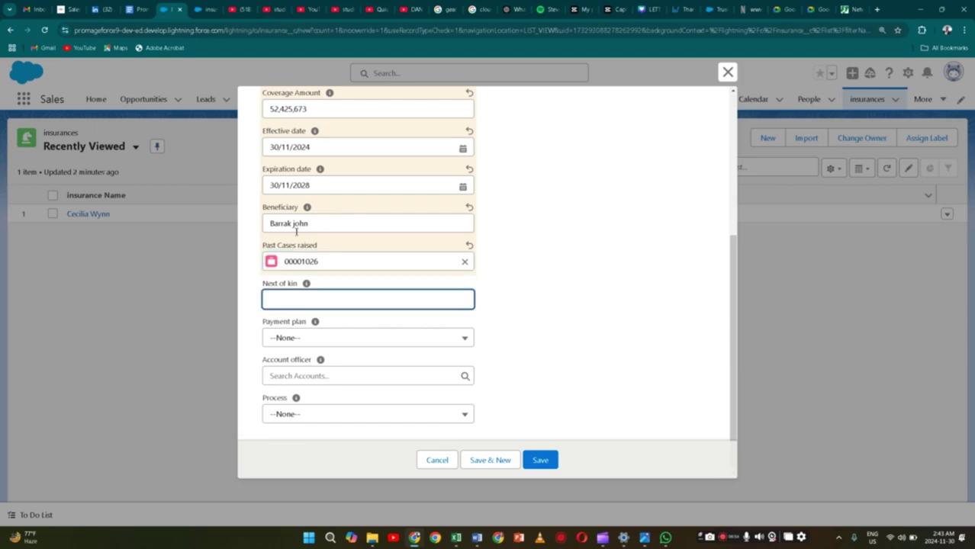
left_click(295, 227)
key("BackSpace")
key("BackSpace")
key("BackSpace")
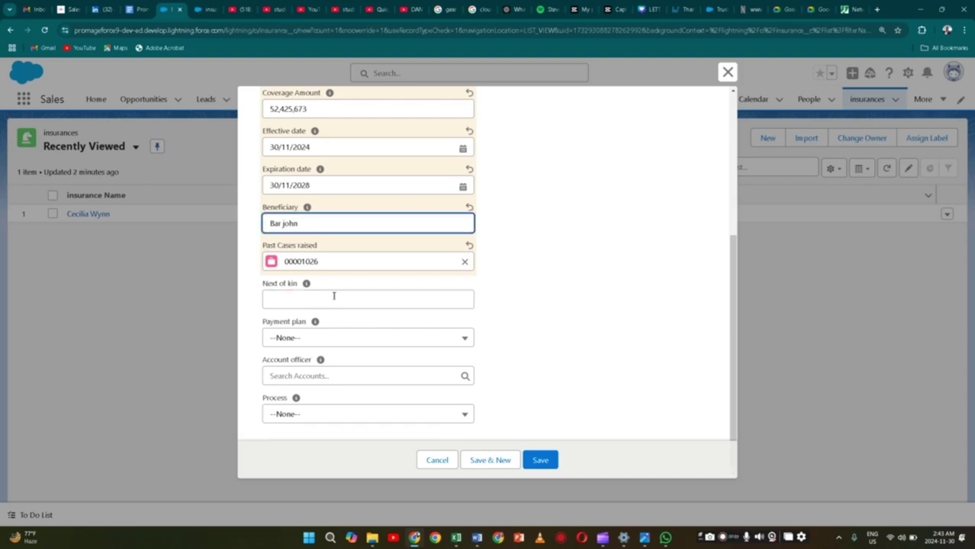
key("BackSpace")
key("BackSpace")
key("BackSpace")
key("ctrl+a")
key("BackSpace")
left_click(339, 297)
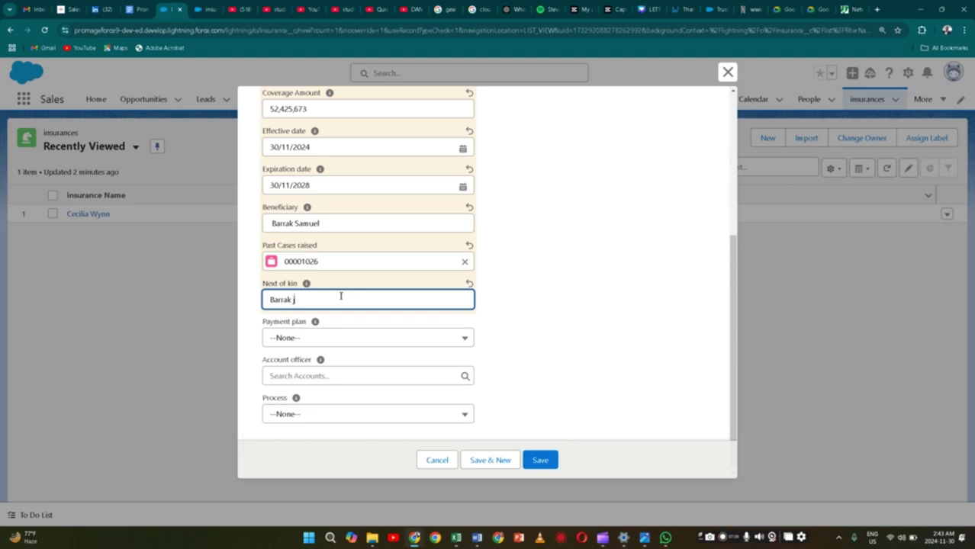
Choose the Anually payment plan, Burlington Textiles Corp of America as account officer, and KYC process
left_click(341, 338)
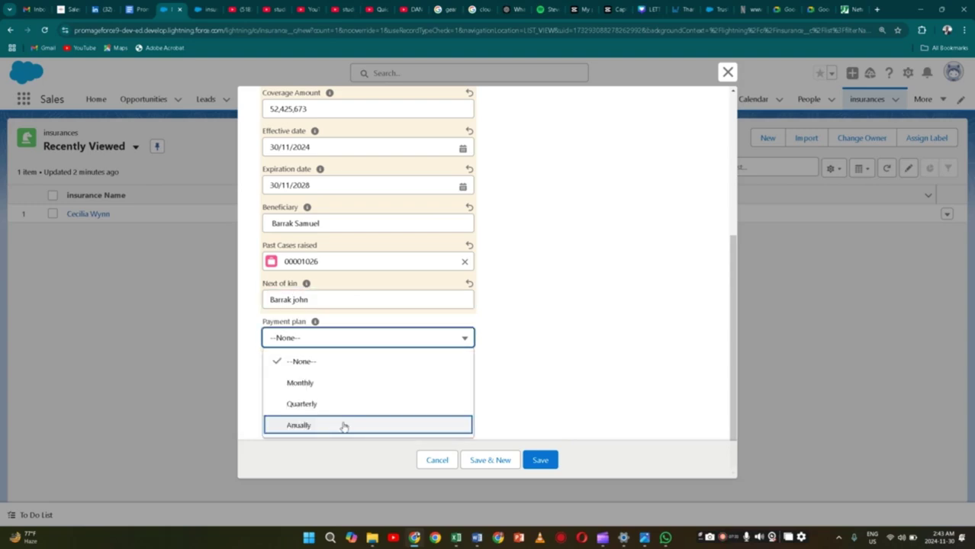
left_click(342, 425)
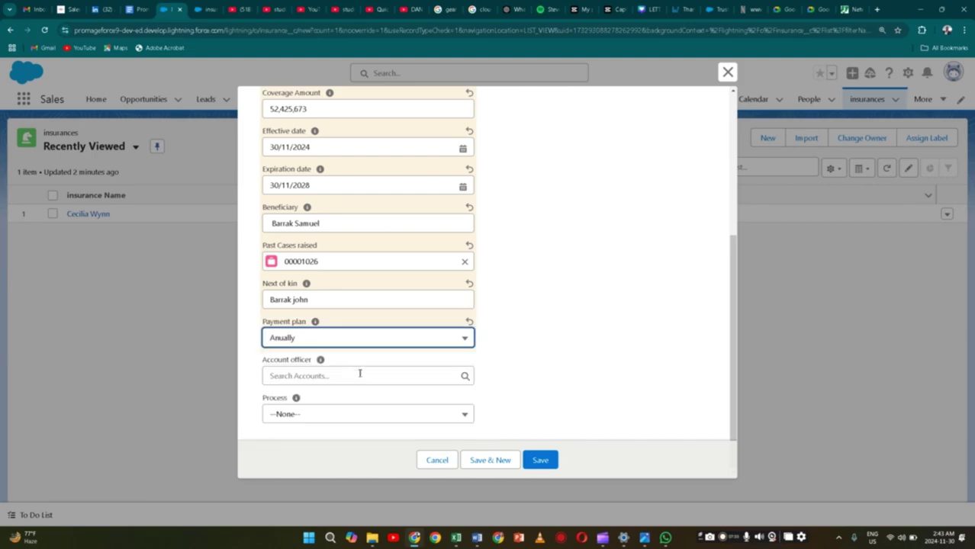
left_click(360, 373)
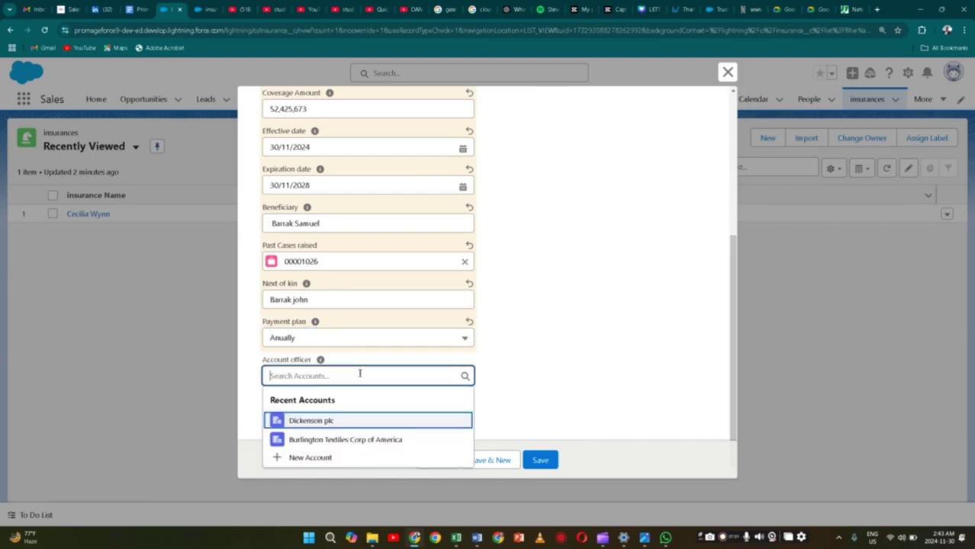
left_click(349, 440)
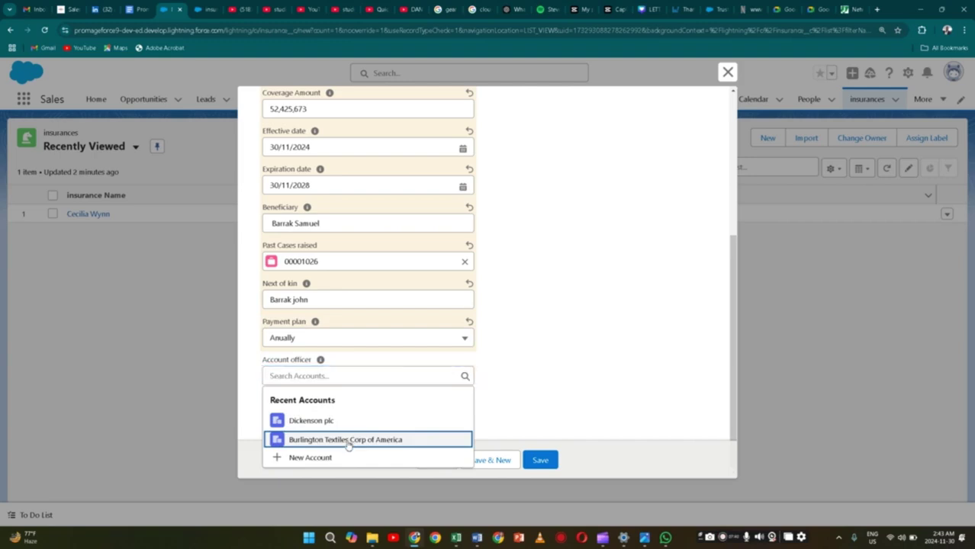
scroll(366, 392, "down", 1)
left_click(366, 412)
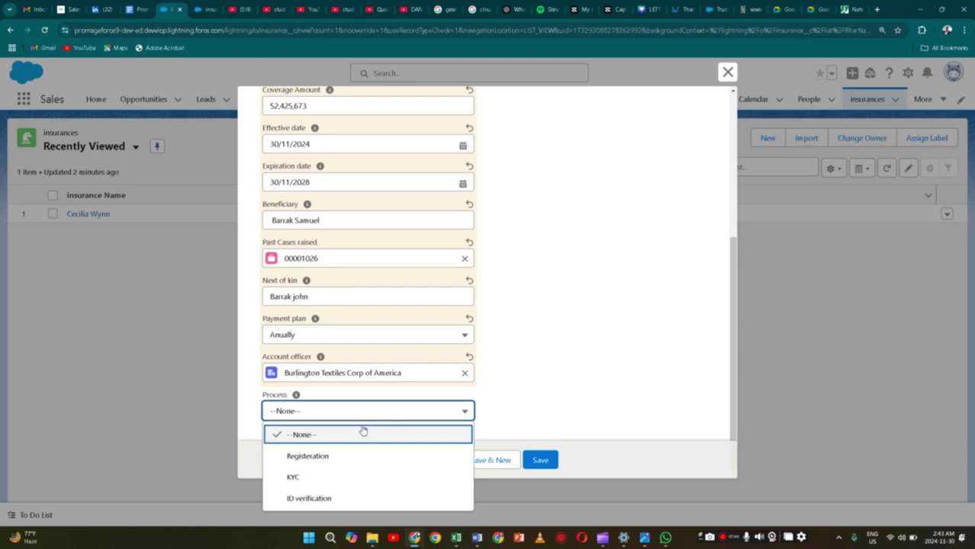
left_click(351, 476)
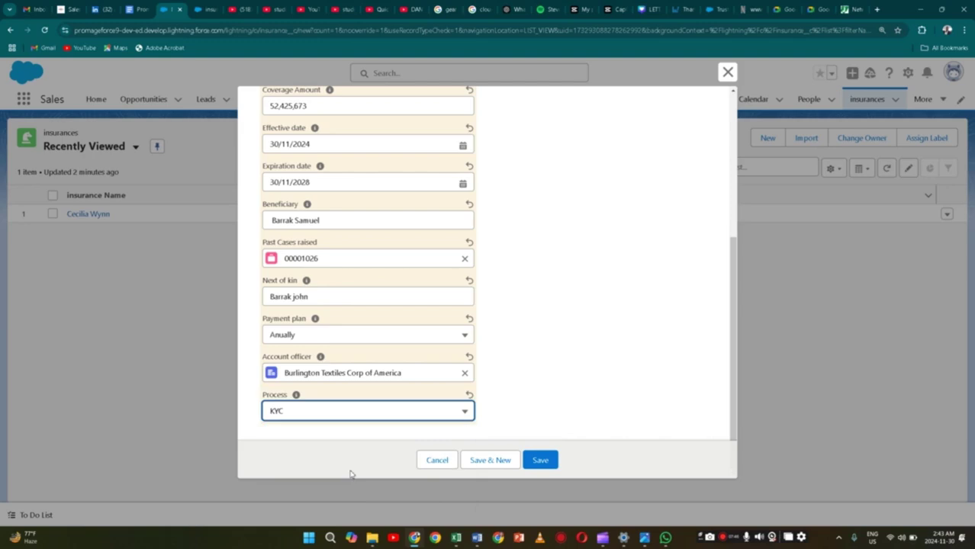
Save the record, review its Related and Details tabs, then return to the insurances list
left_click(531, 468)
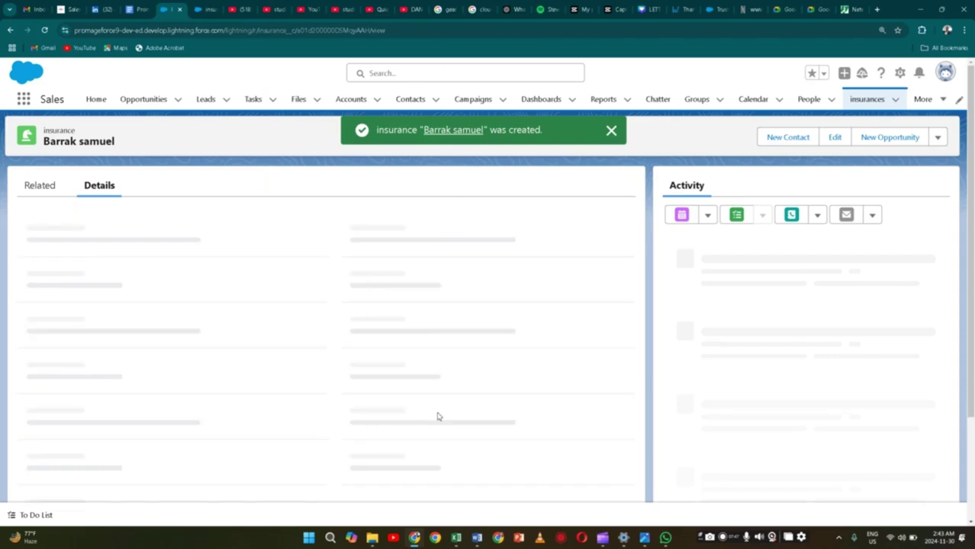
left_click(46, 195)
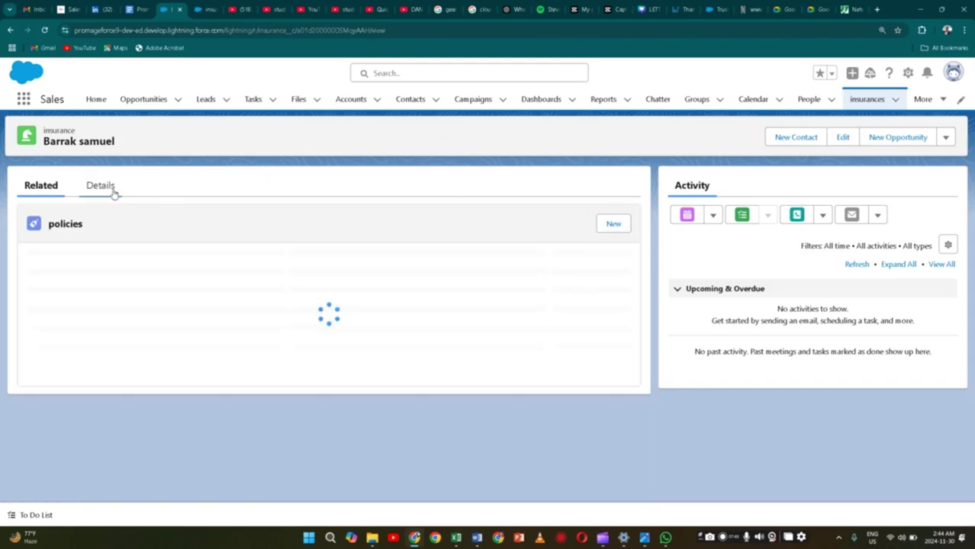
left_click(113, 192)
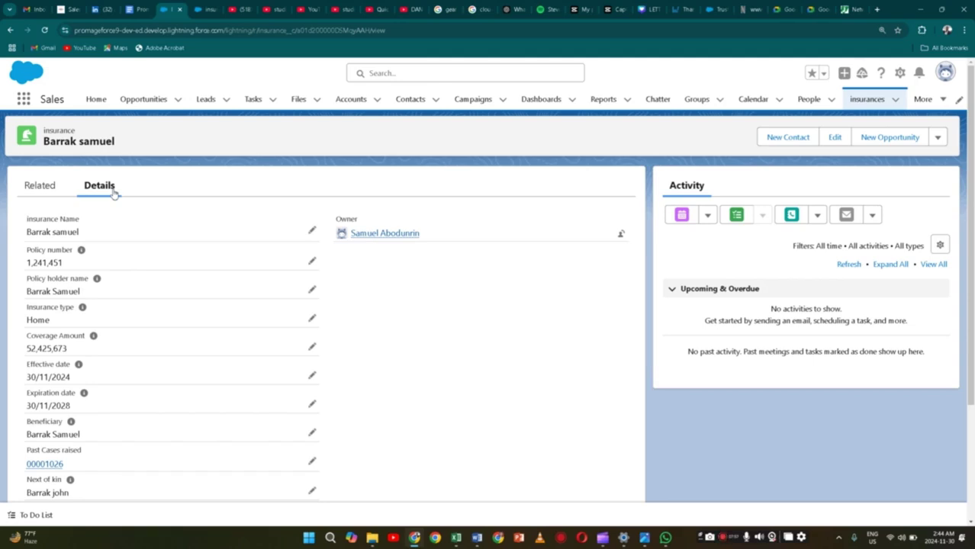
scroll(139, 248, "down", 3)
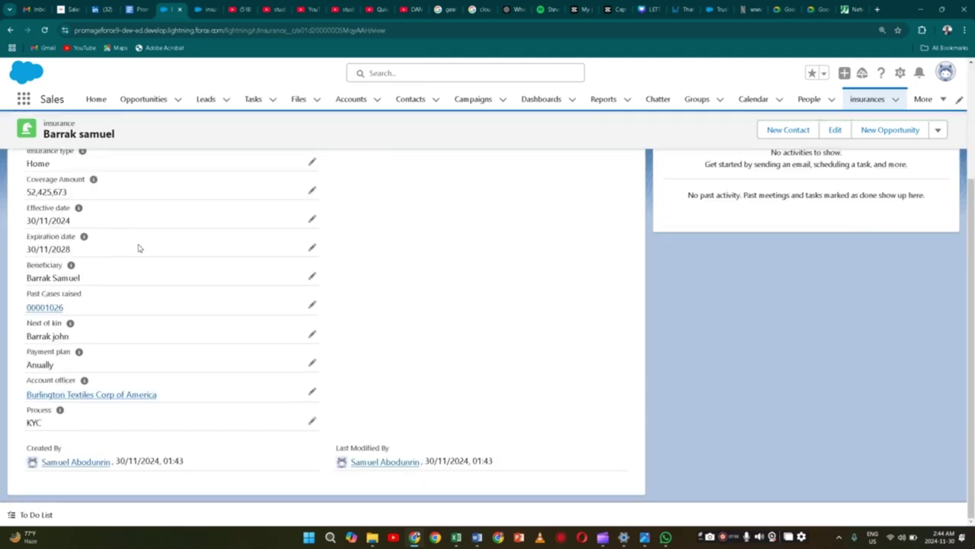
scroll(139, 248, "up", 3)
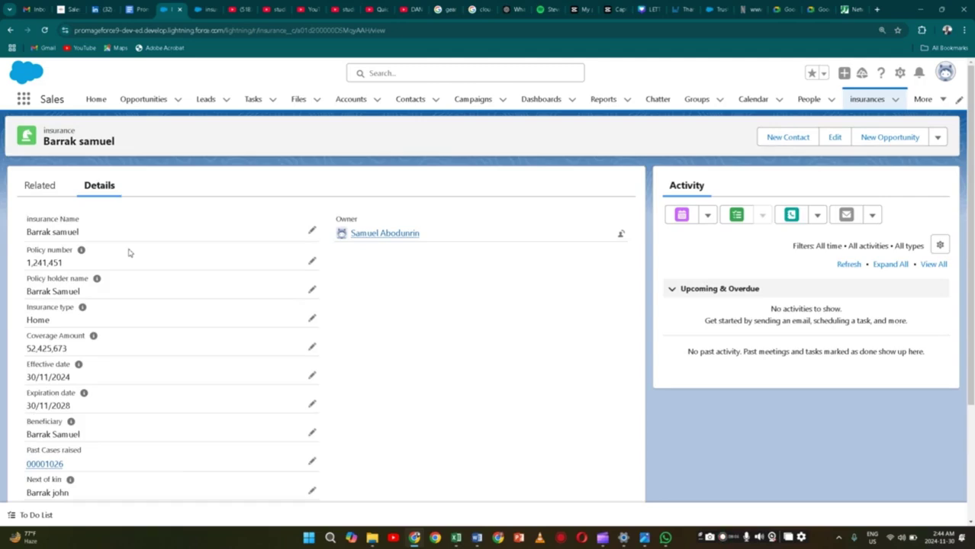
left_click(51, 193)
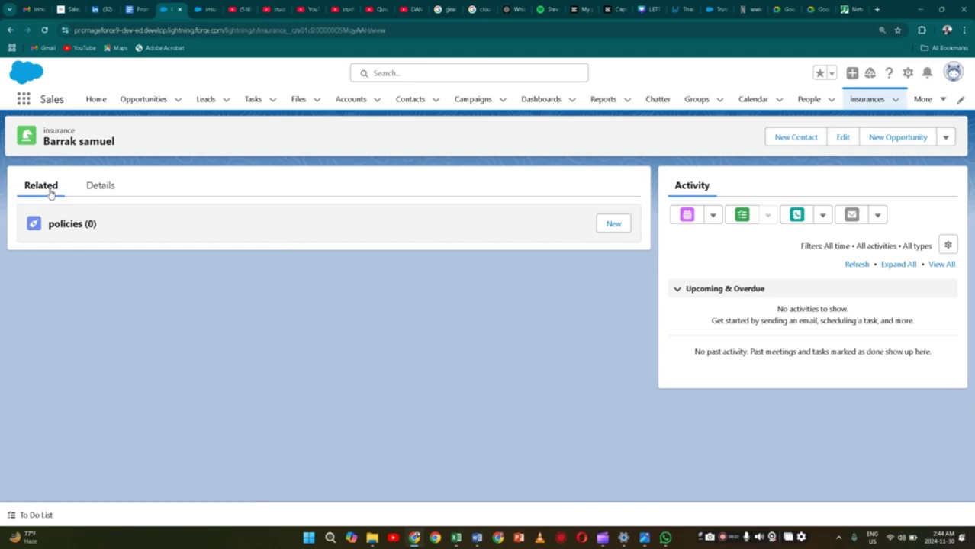
left_click(100, 185)
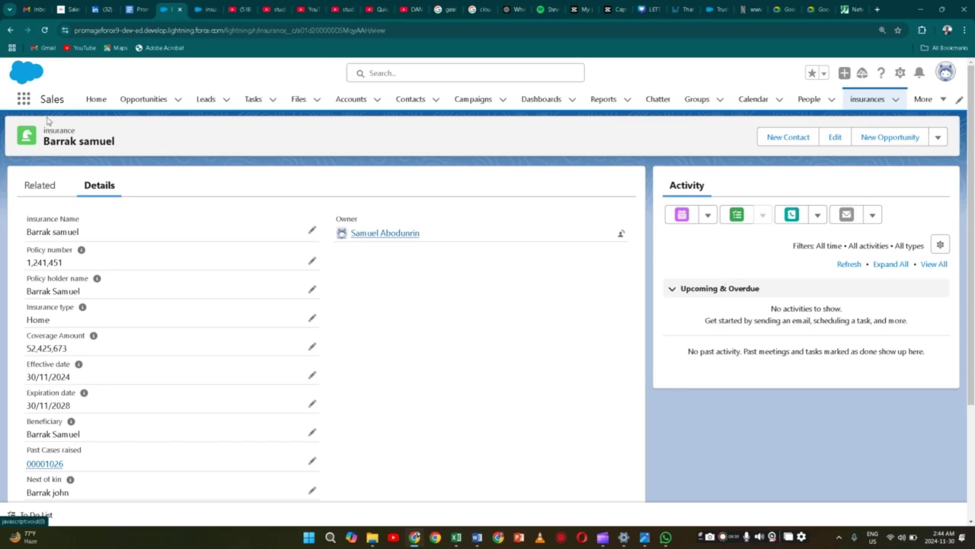
left_click(869, 100)
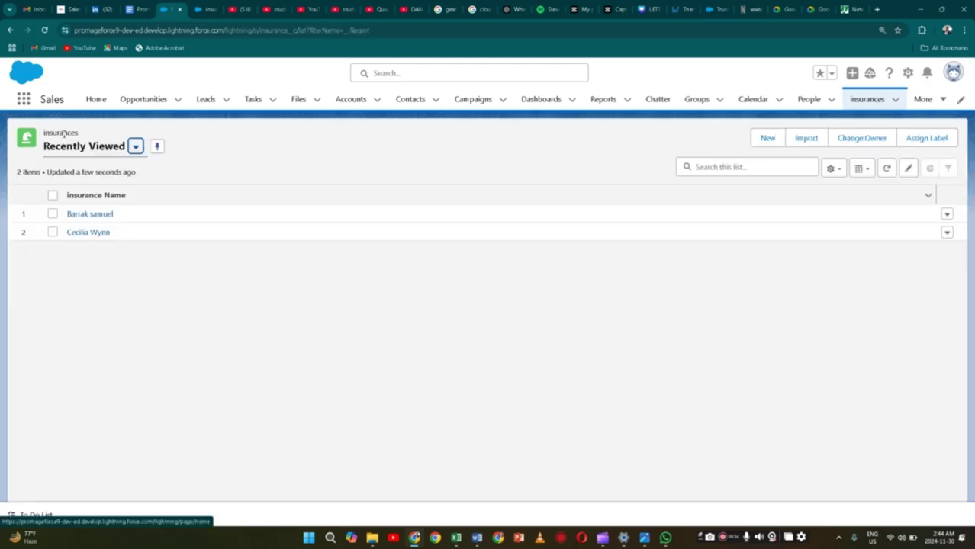
From the All insurances list, start a New insurance record of the cooperate insurace record type
left_click(71, 190)
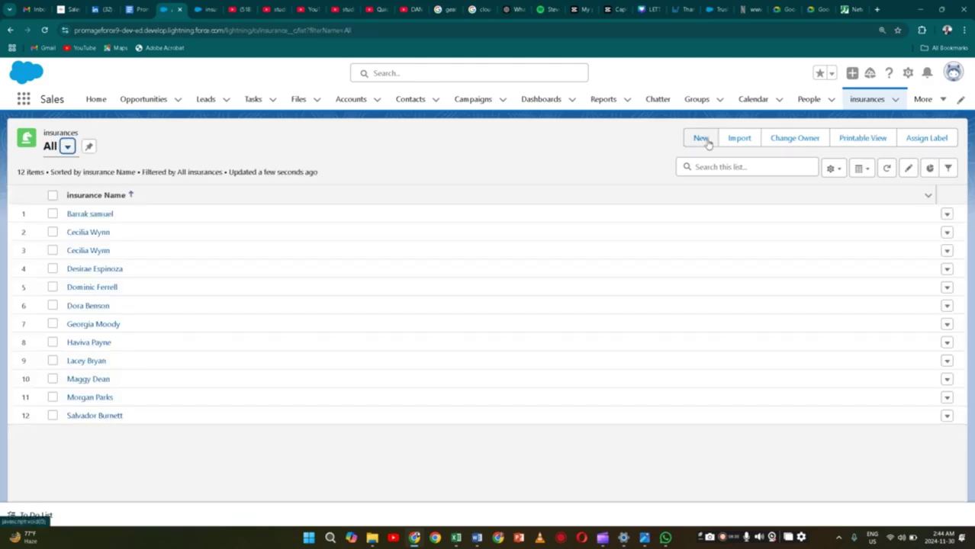
left_click(707, 141)
left_click(419, 300)
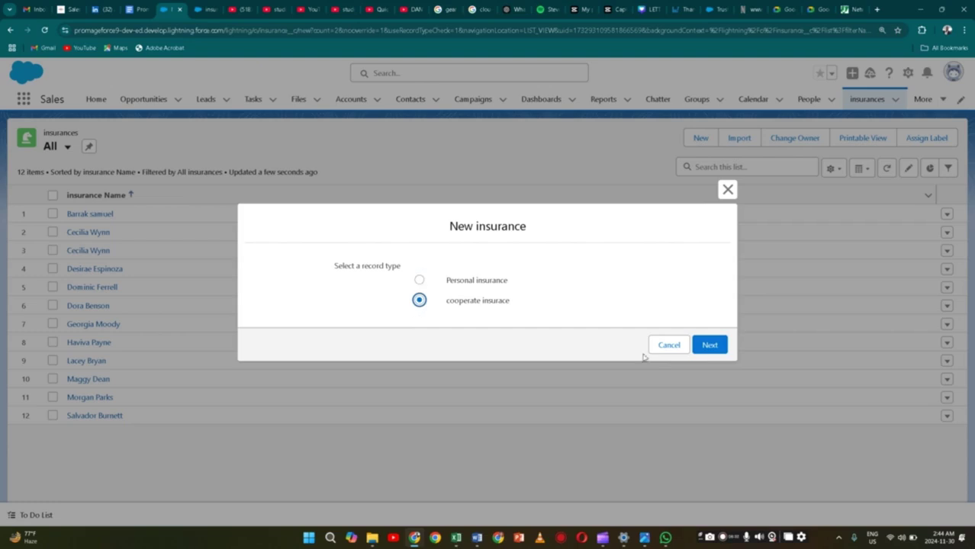
left_click(710, 345)
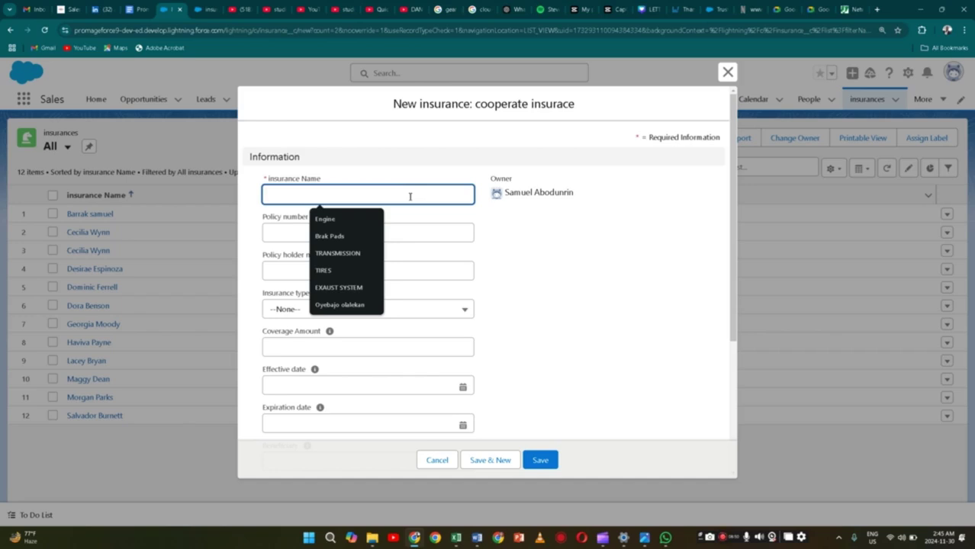
Enter the insurance name 'TJ & co' and policy number 123414
type("j")
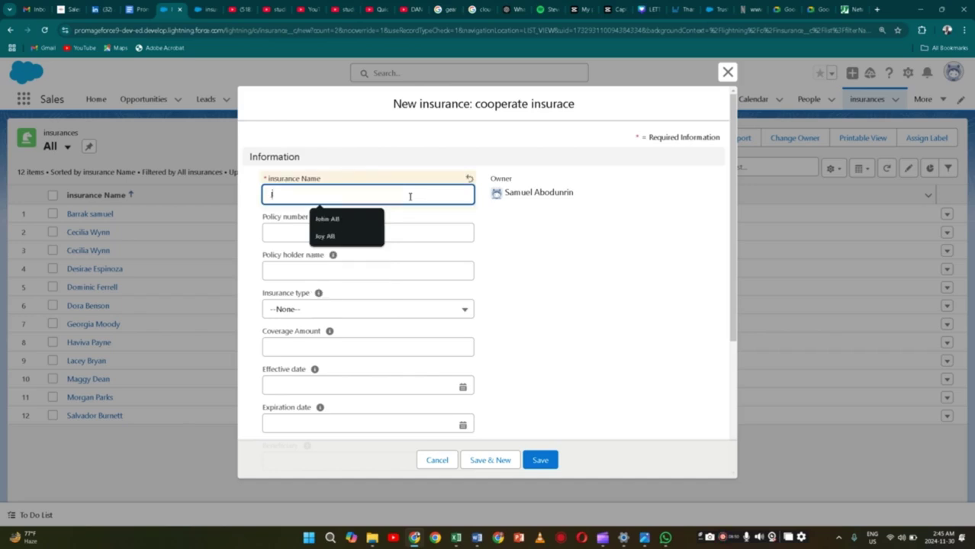
key("BackSpace")
type("TJ")
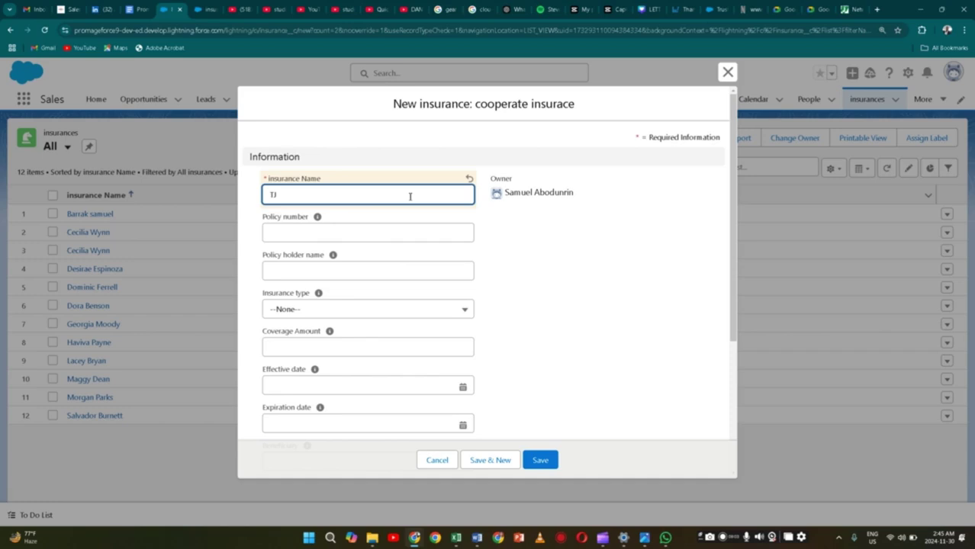
type(" & co")
key("Tab")
type("123414")
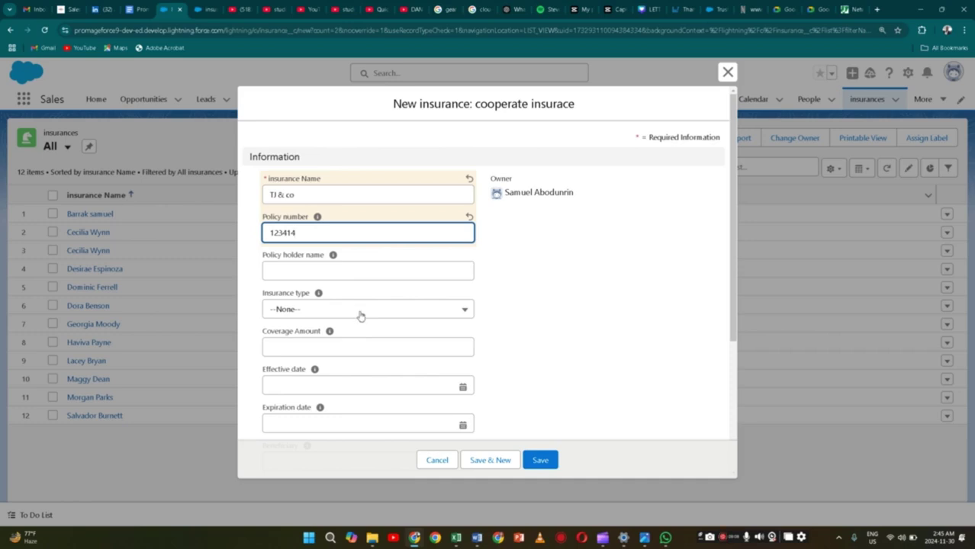
Set insurance type Automobile, coverage 847436226 and effective date 30 November 2024
left_click(360, 312)
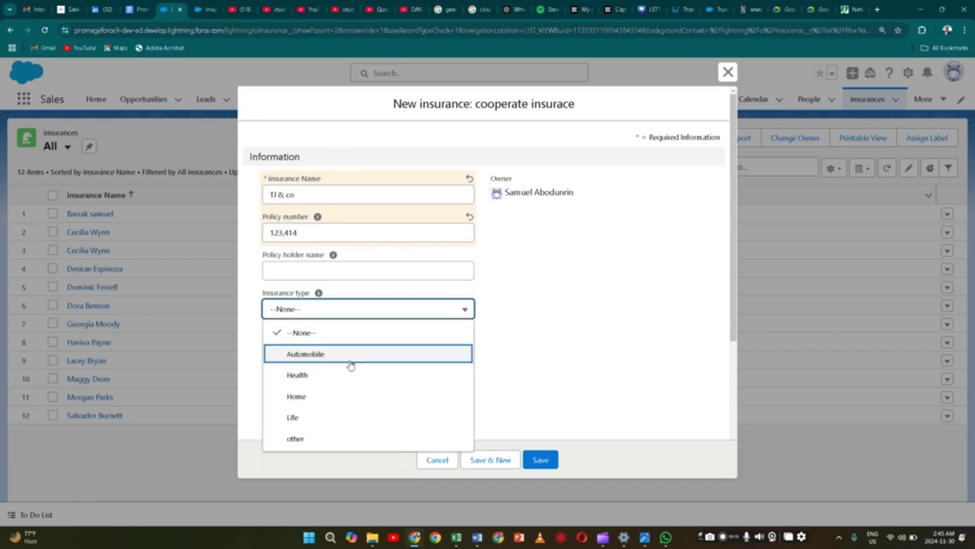
left_click(350, 363)
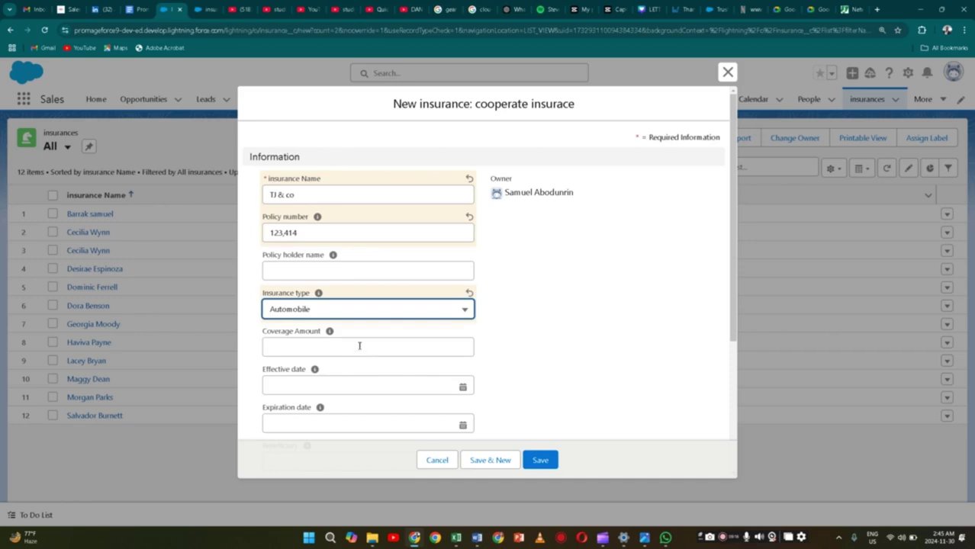
left_click(358, 347)
type("8474")
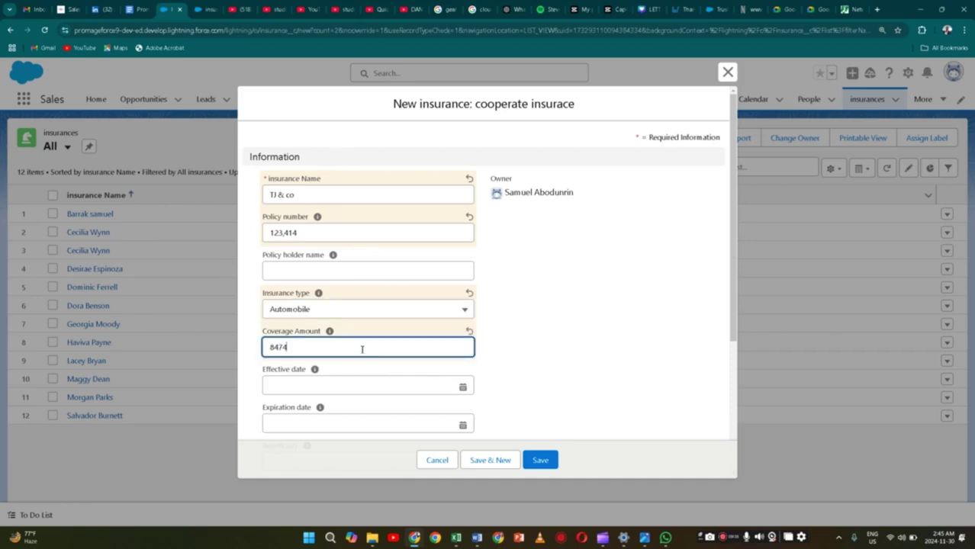
type("36226")
left_click(357, 385)
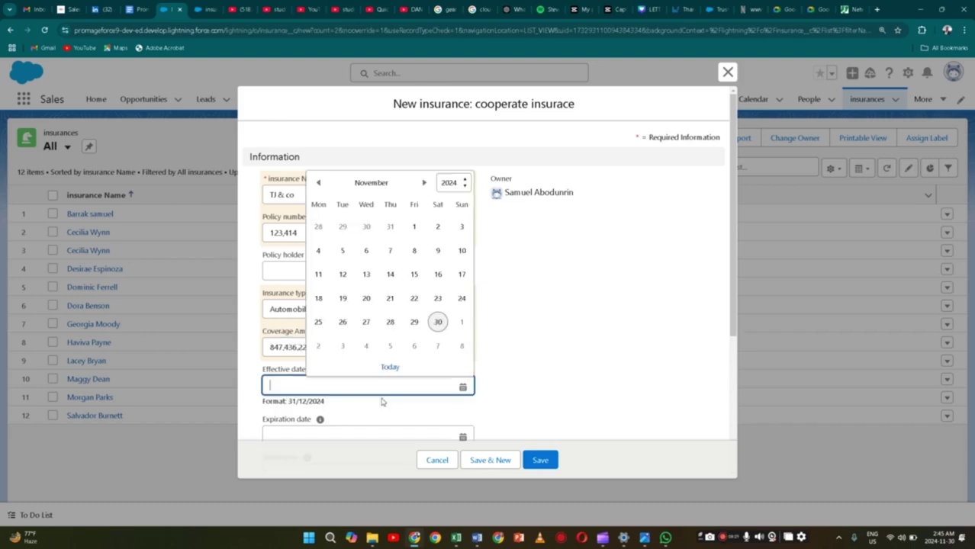
left_click(438, 322)
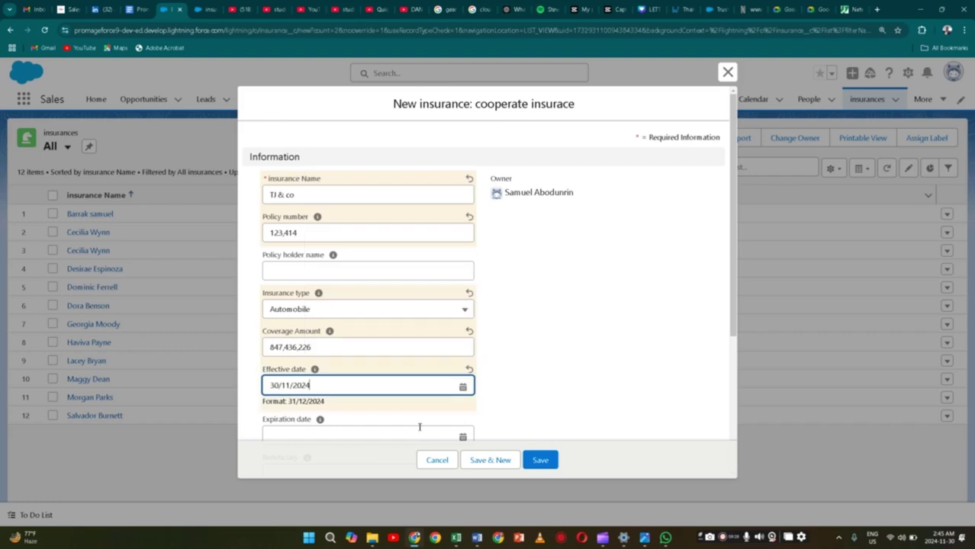
left_click(419, 428)
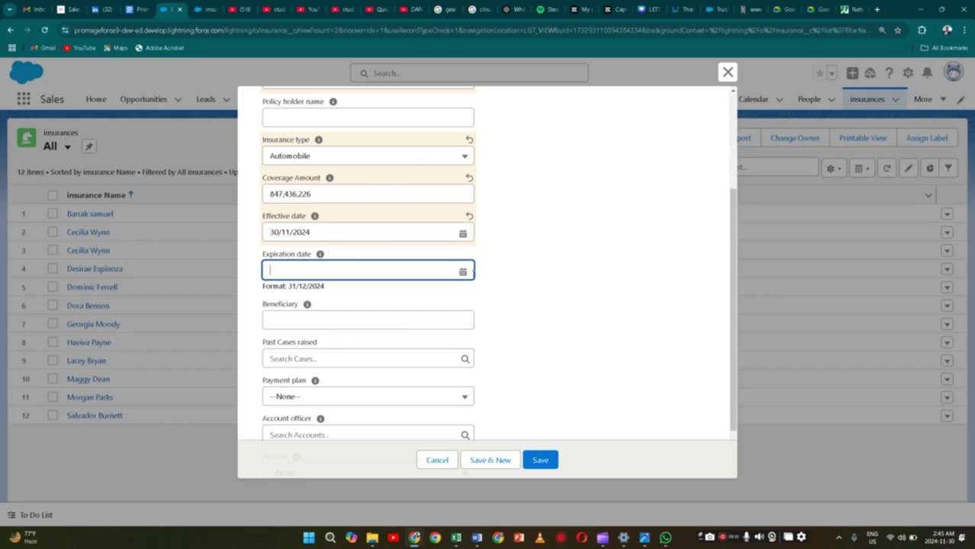
Set the expiration date to 2 November 2028
left_click(463, 273)
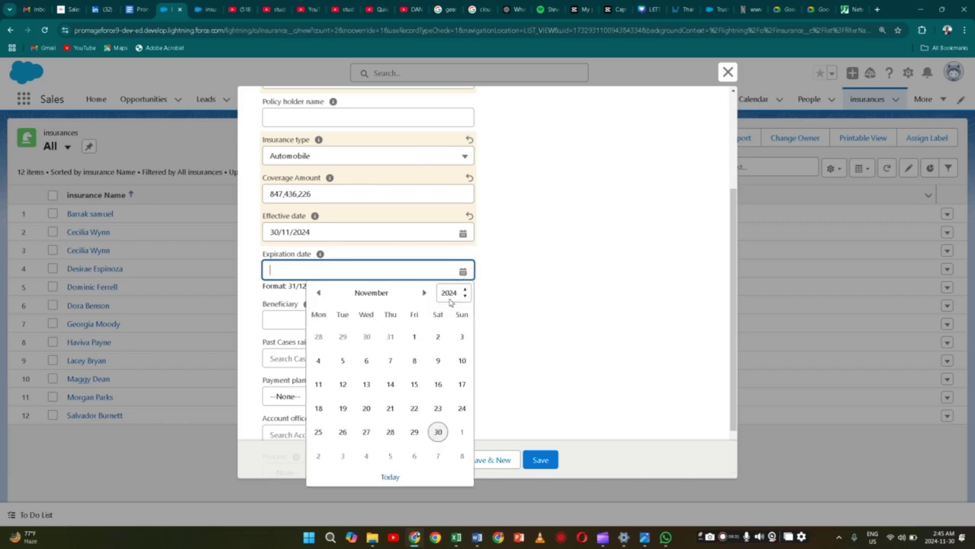
left_click(462, 300)
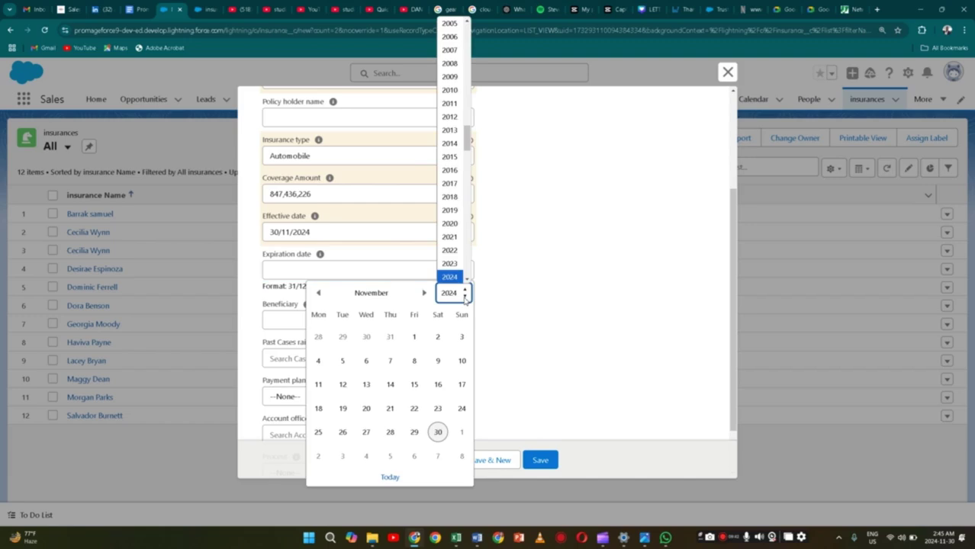
scroll(464, 275, "down", 2)
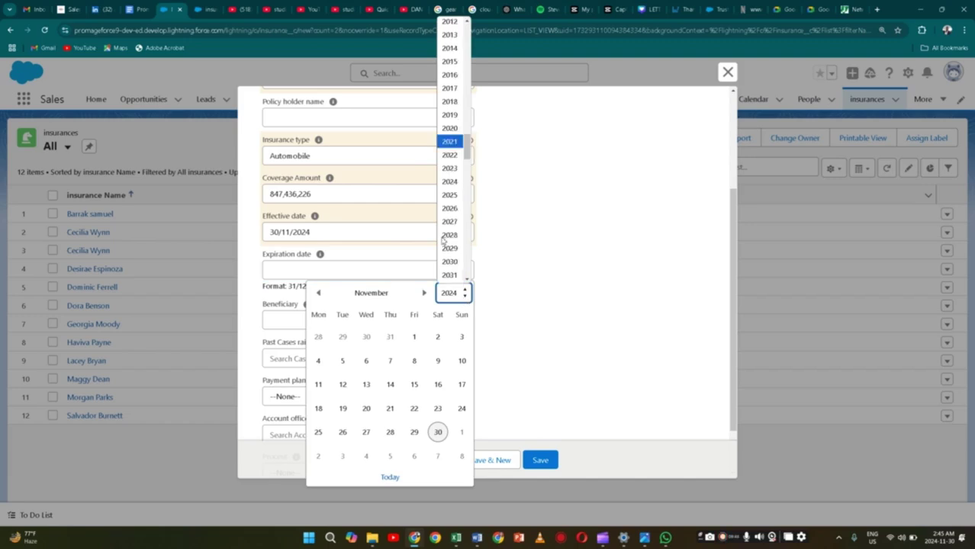
left_click(448, 236)
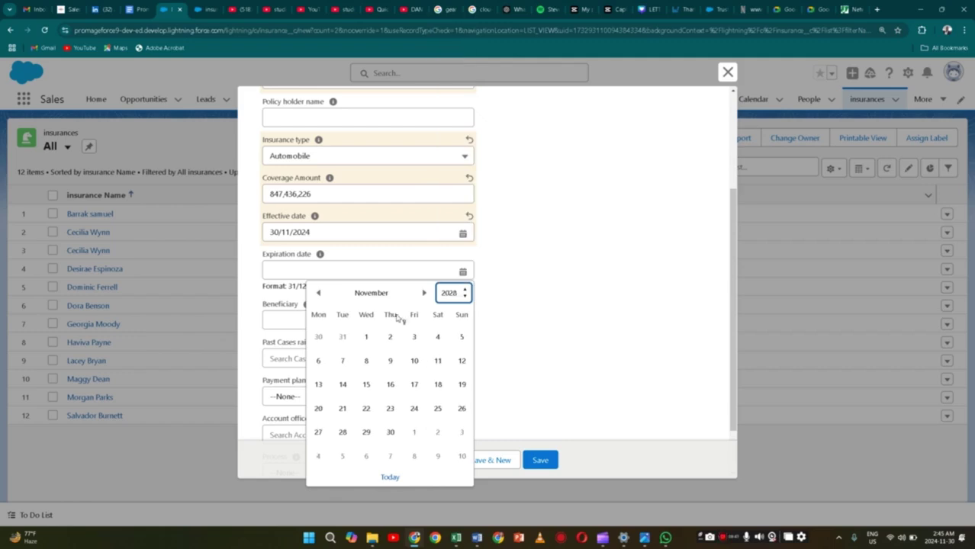
left_click(393, 338)
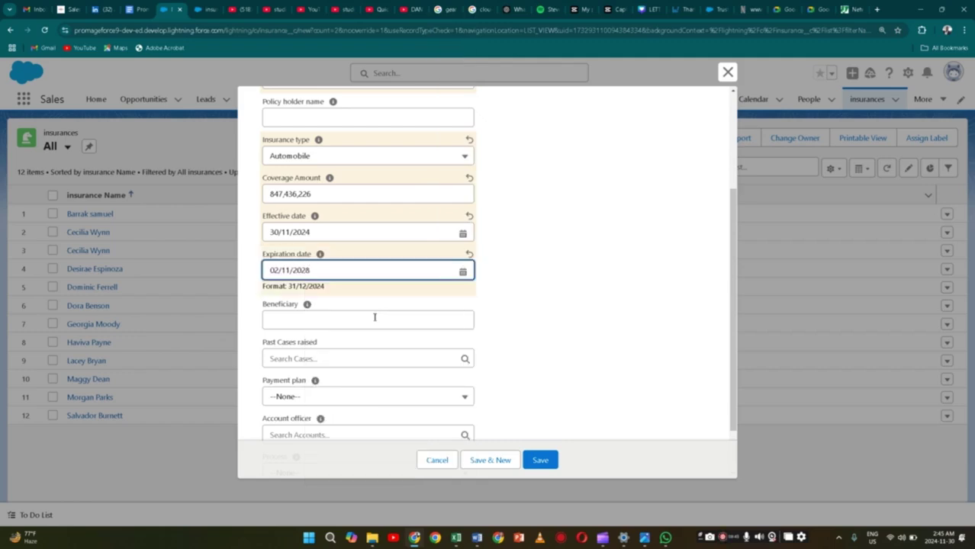
Link the recent case as a past case raised and set the payment plan to Anually
left_click(375, 319)
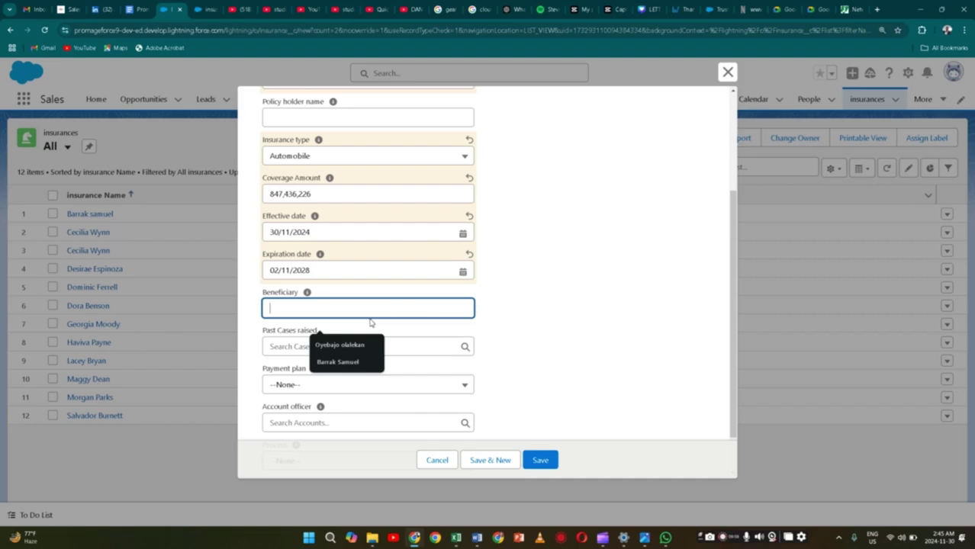
left_click(419, 349)
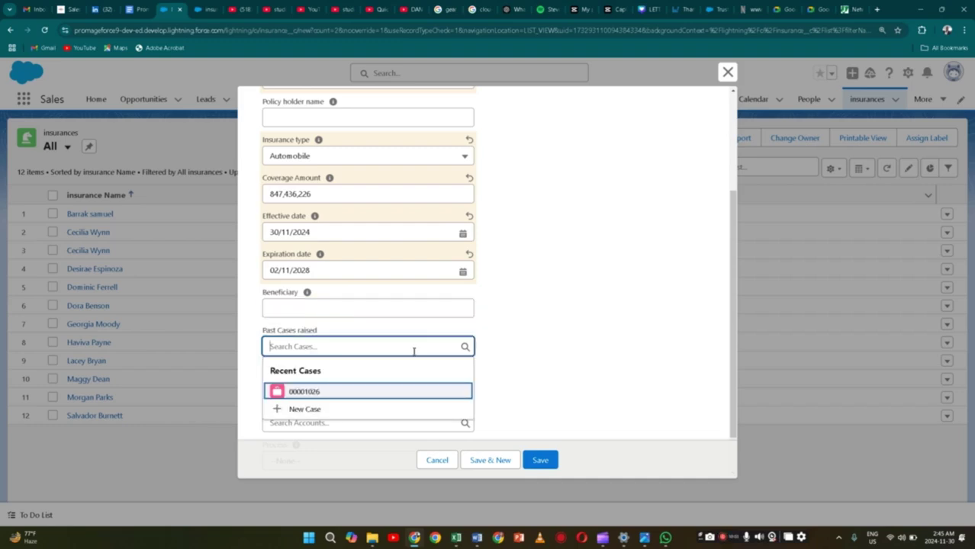
left_click(403, 390)
left_click(401, 387)
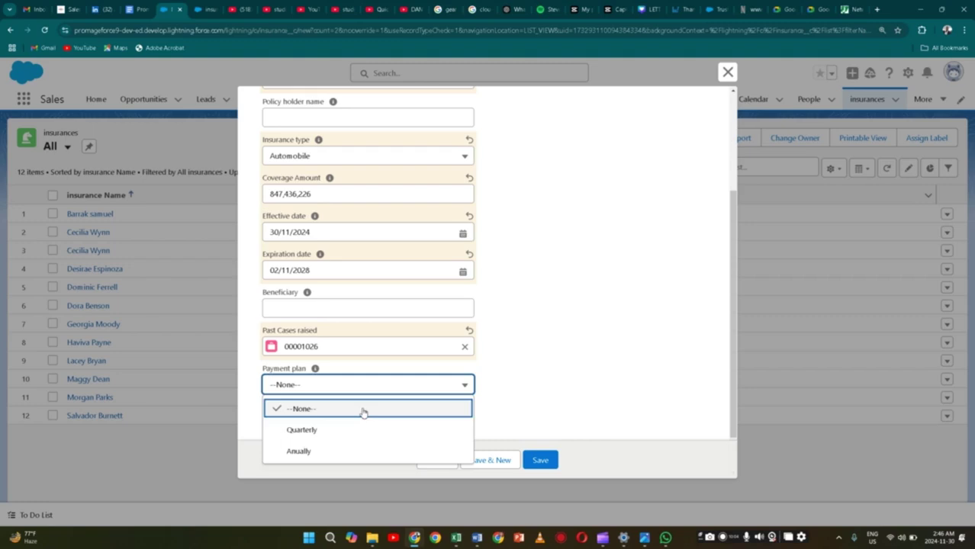
left_click(369, 449)
Make Dickenson plc the account officer, set process to Registeration, and save the record
scroll(381, 368, "down", 1)
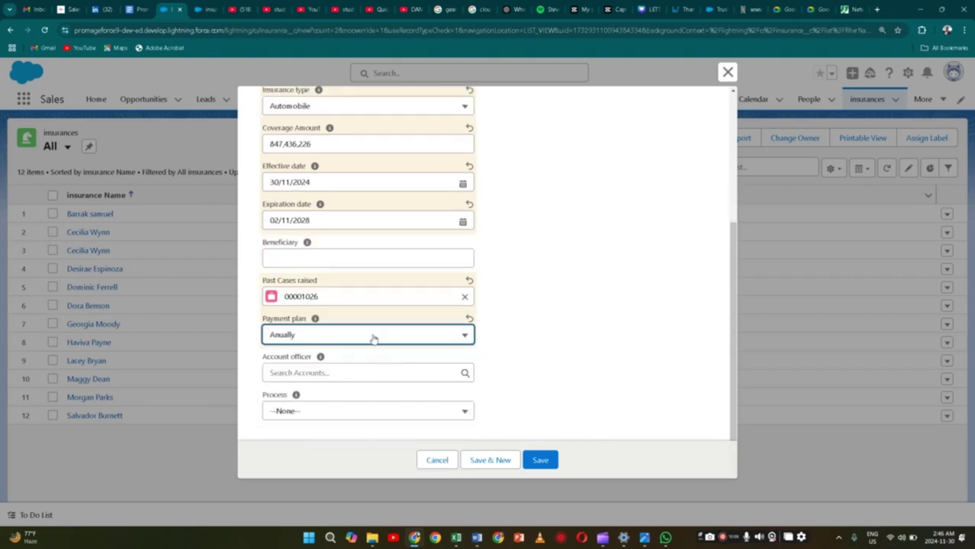
left_click(400, 373)
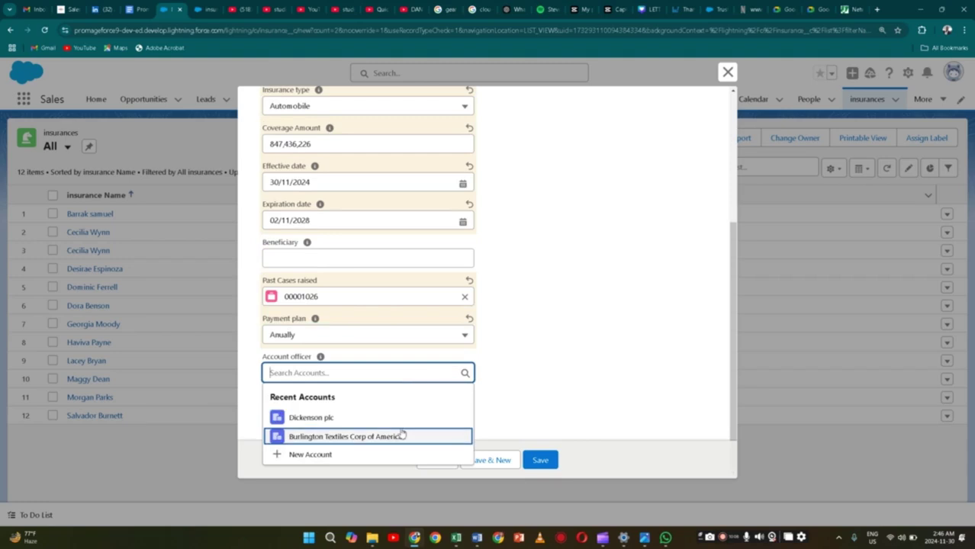
left_click(419, 418)
left_click(419, 417)
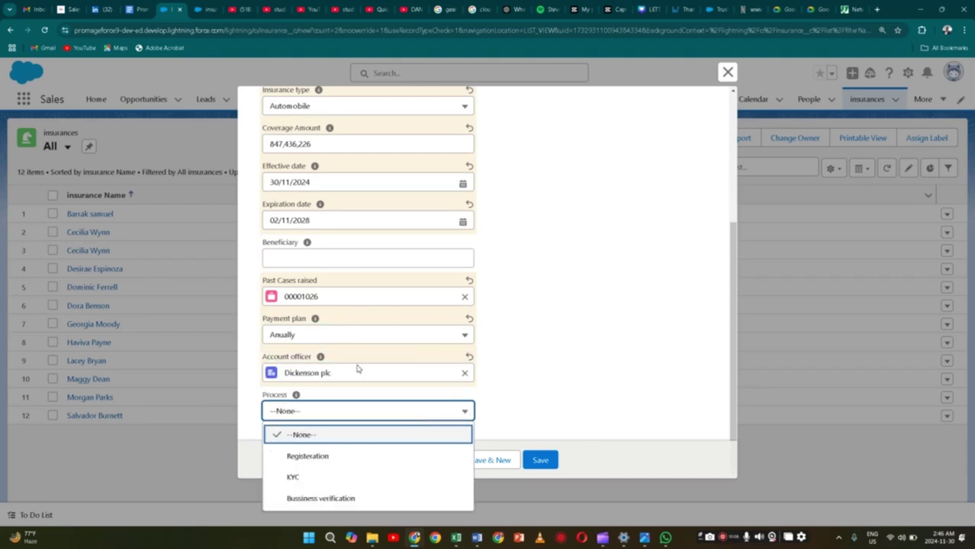
left_click(369, 466)
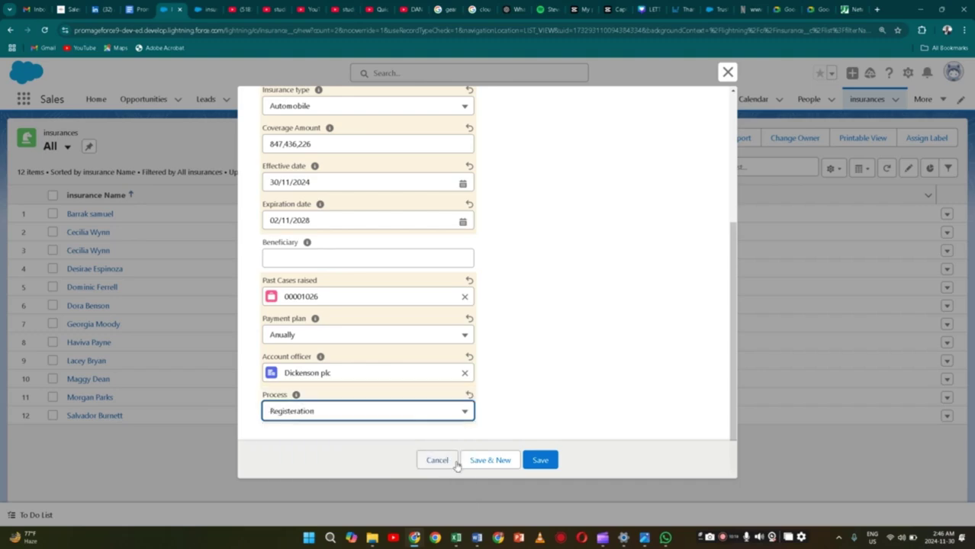
left_click(538, 460)
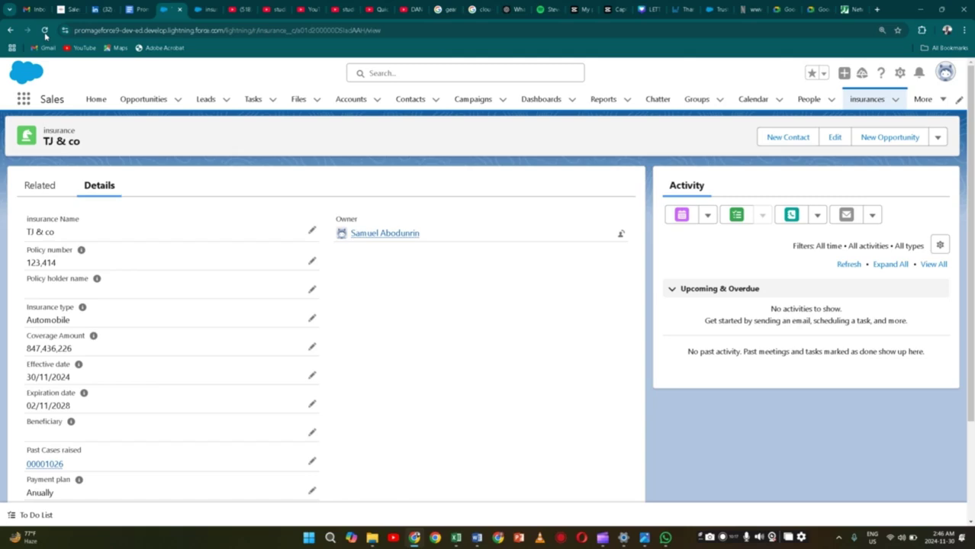
Reload the TJ & co record page and check its actions menu and details
left_click(44, 31)
left_click(937, 137)
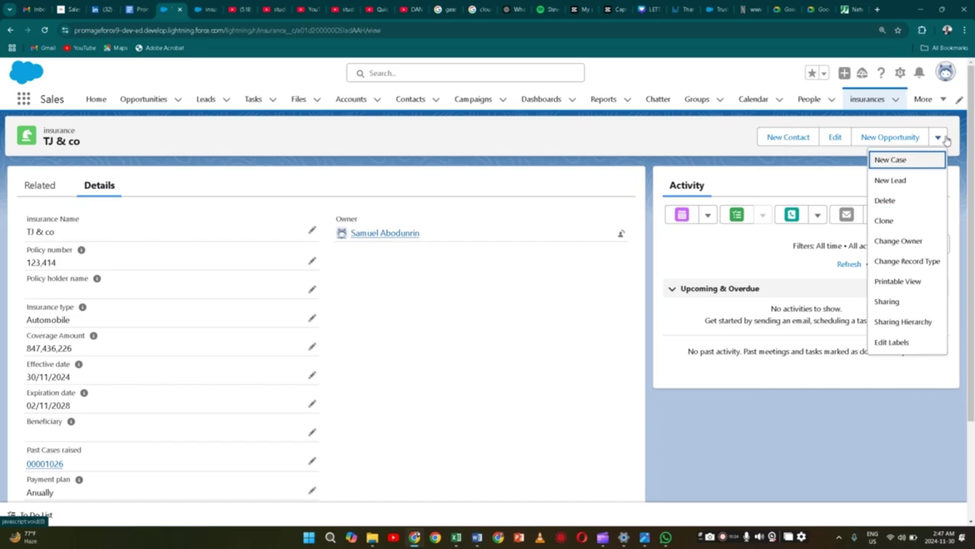
left_click(945, 139)
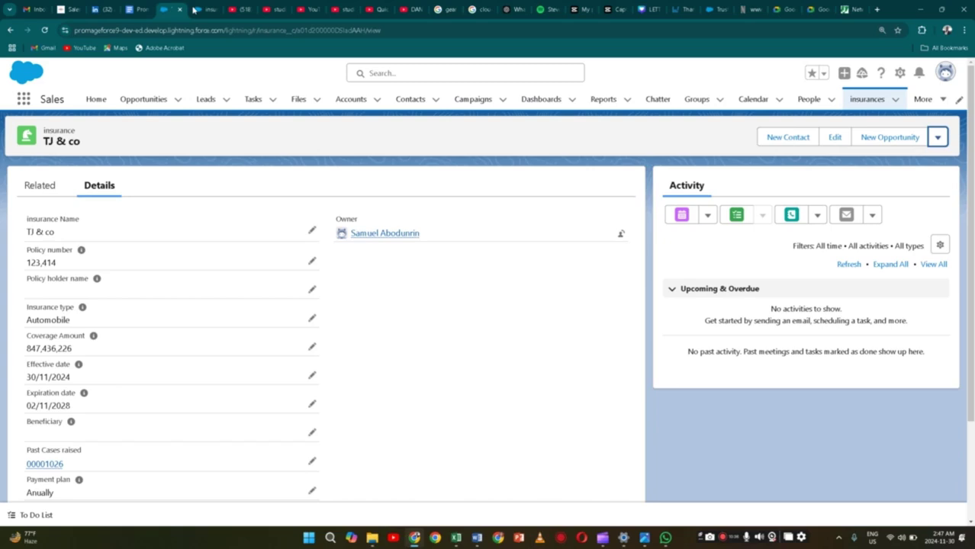
left_click(195, 9)
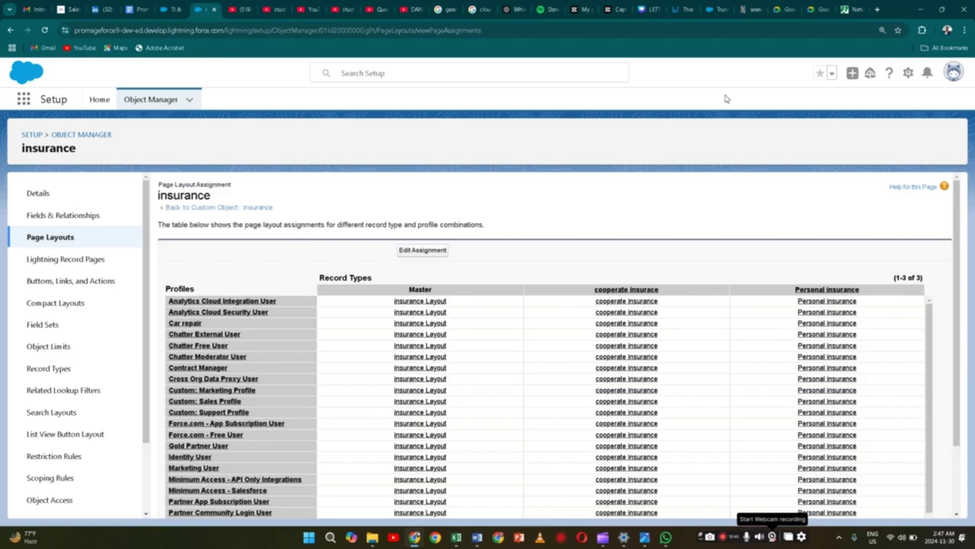
Scroll the insurance Page Layout Assignment table to review each profile's layouts per record type
scroll(567, 428, "down", 2)
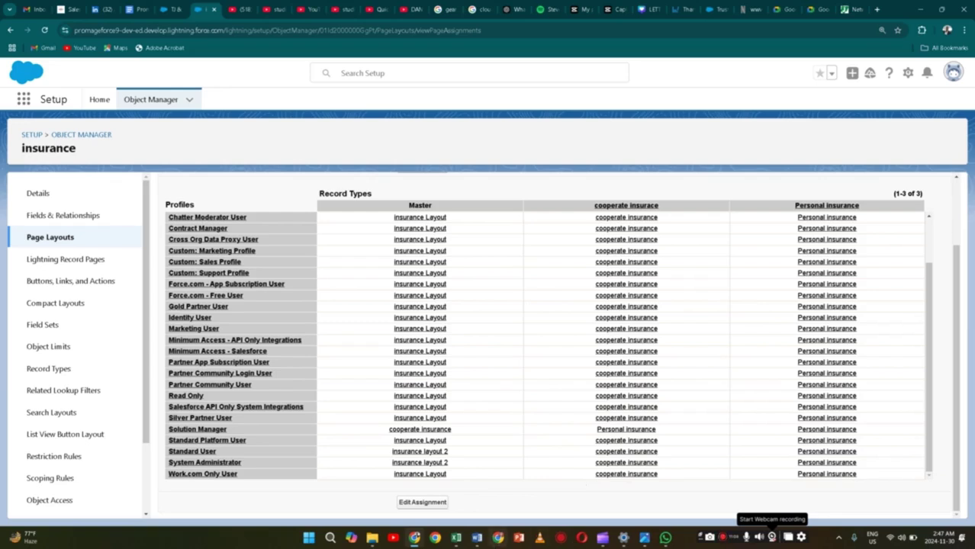
mouse_move(477, 538)
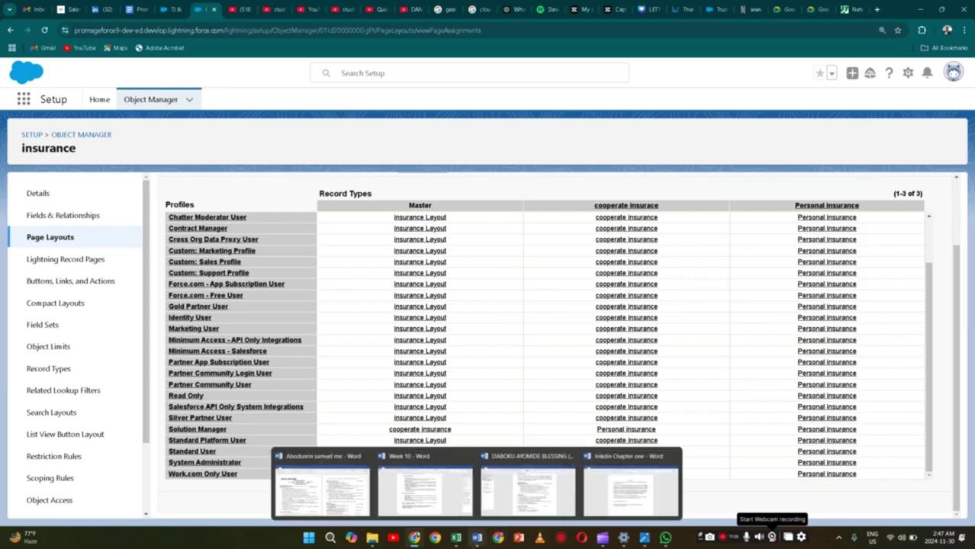